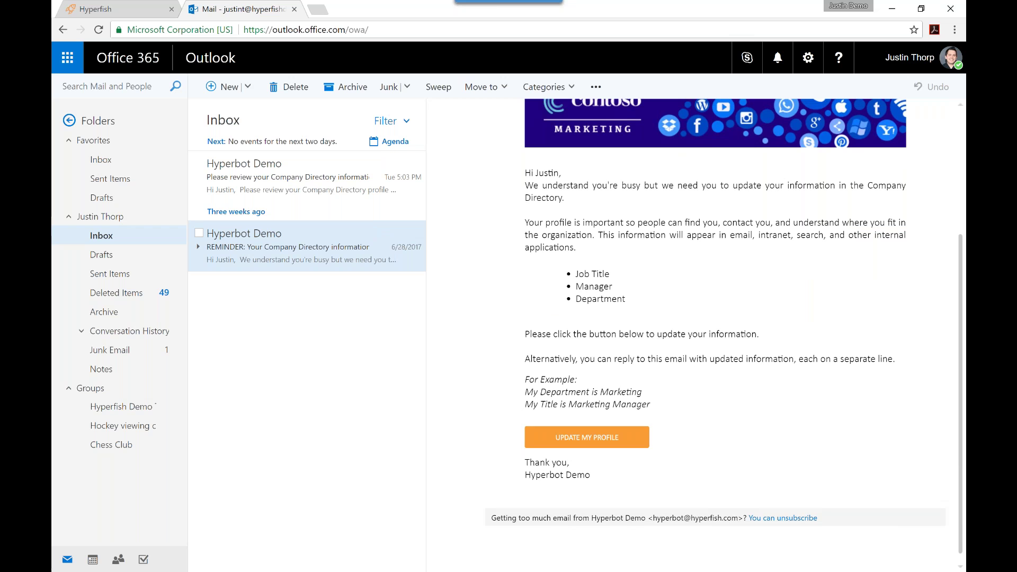
Expand the Company Directory reminder email from Hyperbot Demo in the Outlook inbox.
click(198, 247)
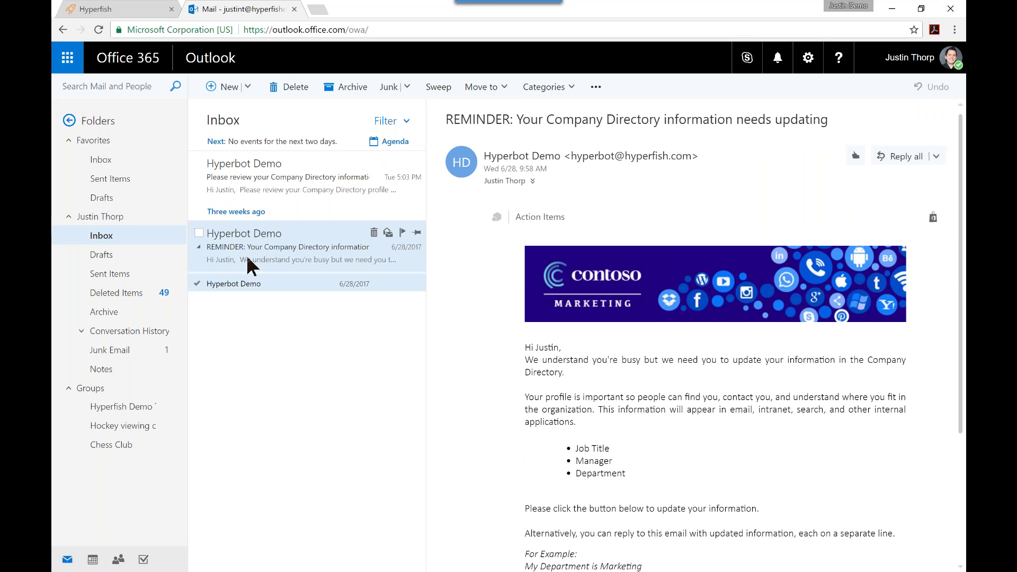
Reply all to the reminder with 'My Job Title is VP of Product Management.' and send it.
click(899, 157)
text(My )
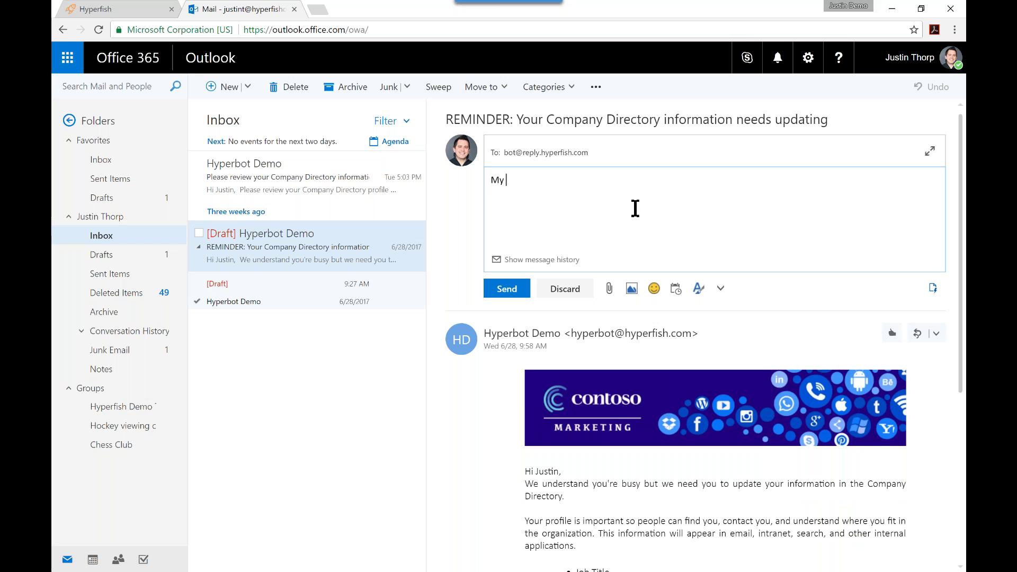
text(Job Title is VP of Product M)
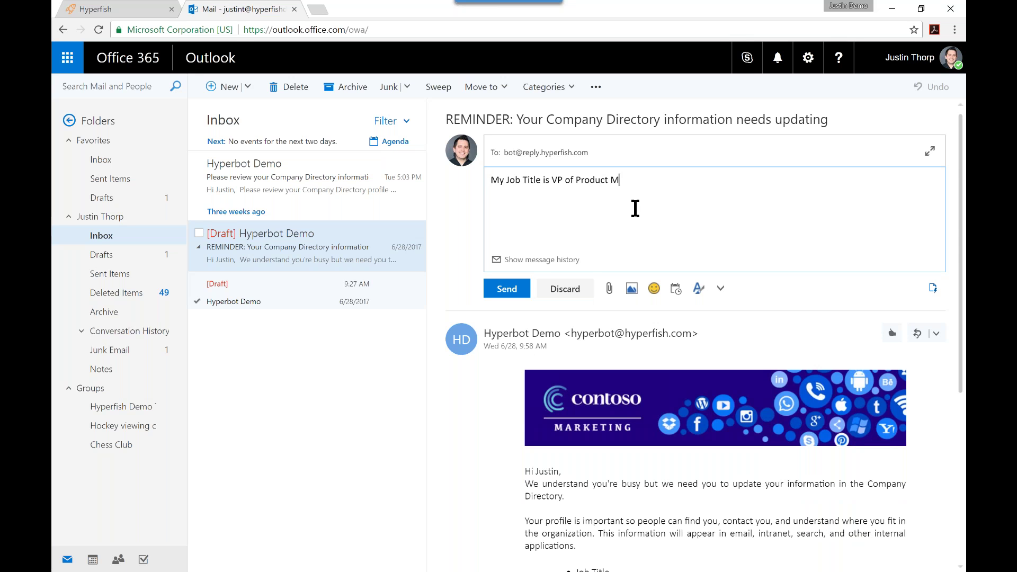
text(anagement.)
click(507, 289)
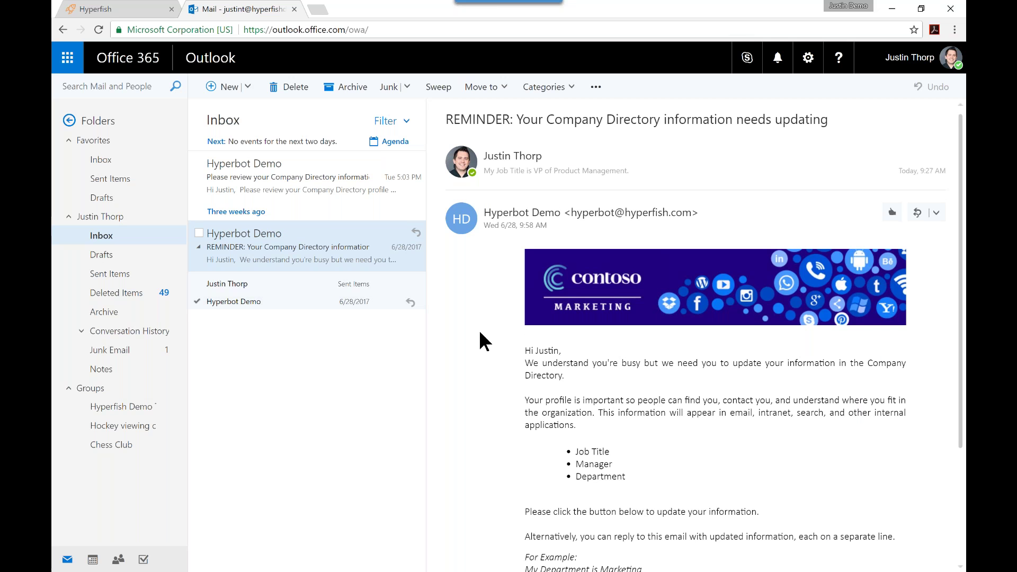
scroll(654, 413, down, 3)
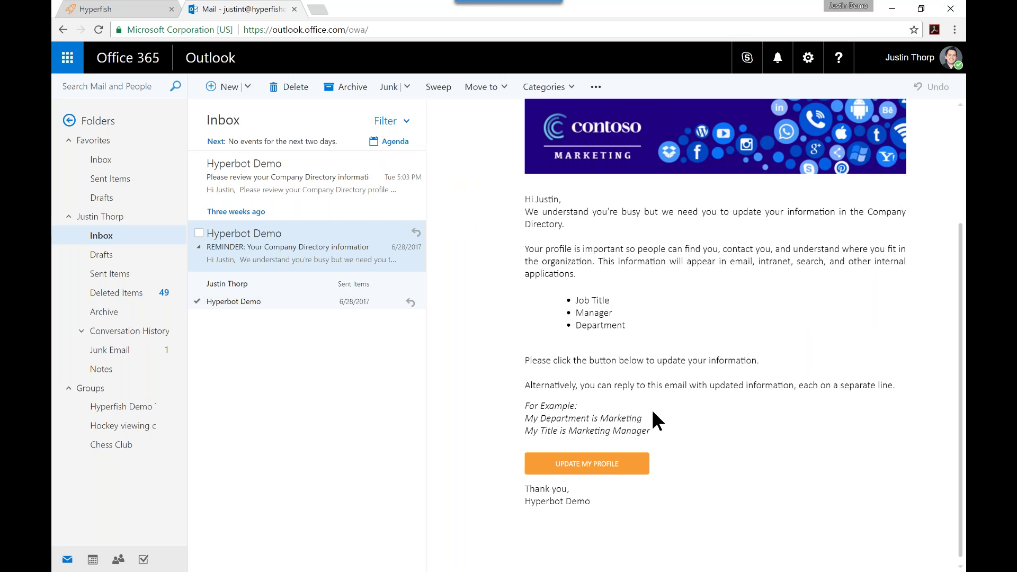
Open the Update My Profile page, preview it in a narrow browser window, then maximize again.
click(581, 465)
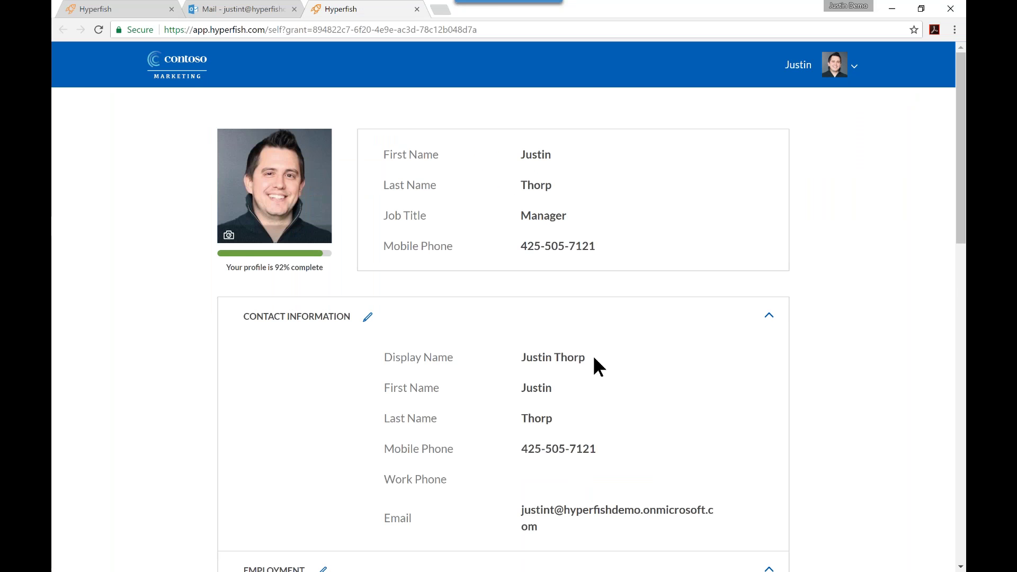
click(921, 9)
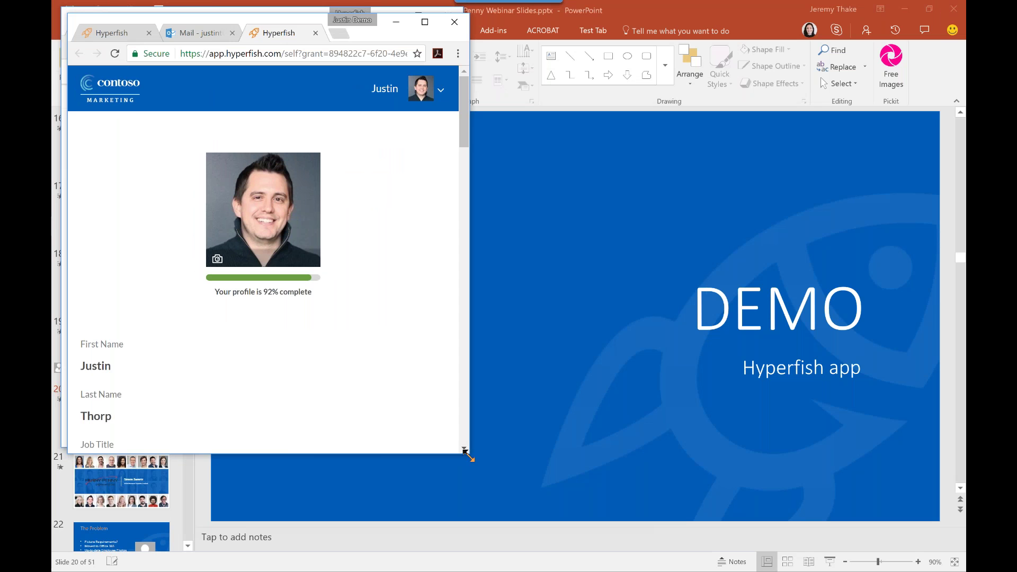
drag(469, 454, 273, 482)
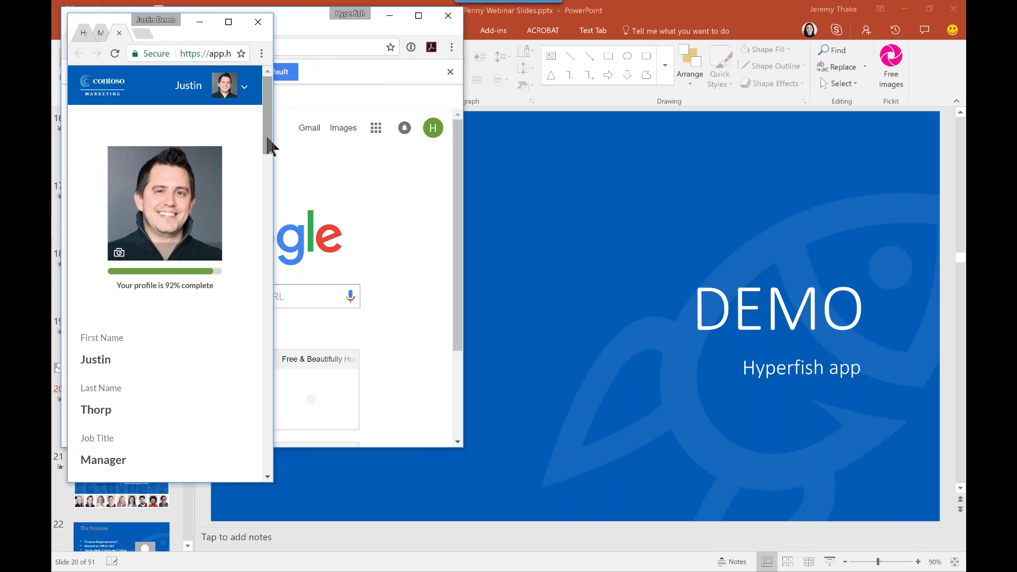
drag(268, 130, 254, 42)
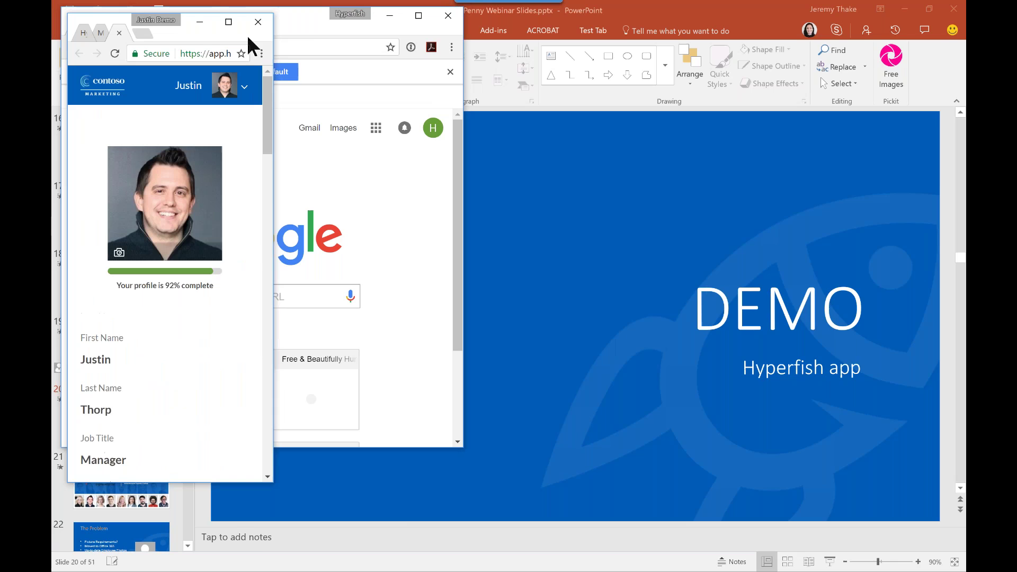
click(229, 22)
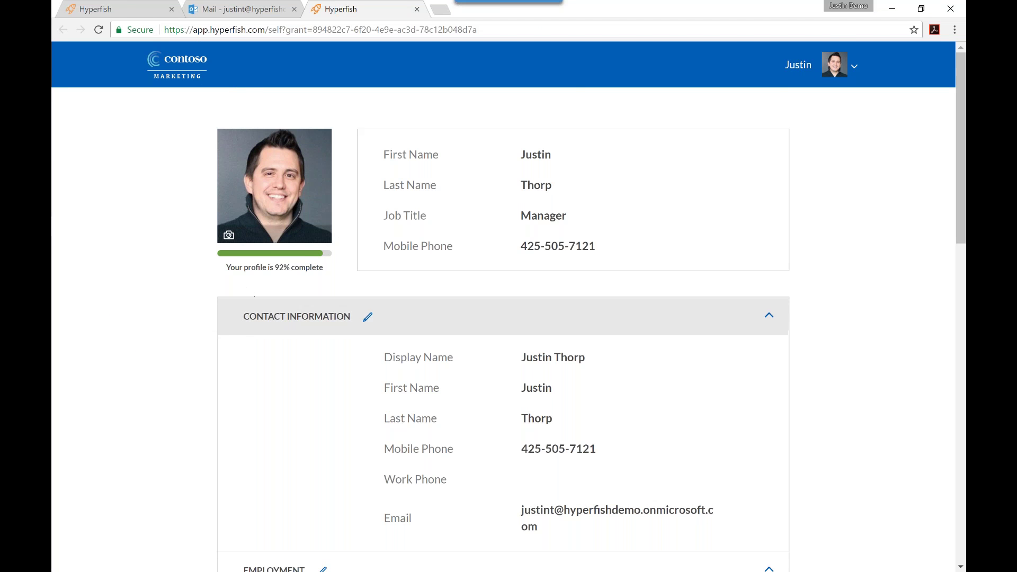
scroll(246, 295, down, 15)
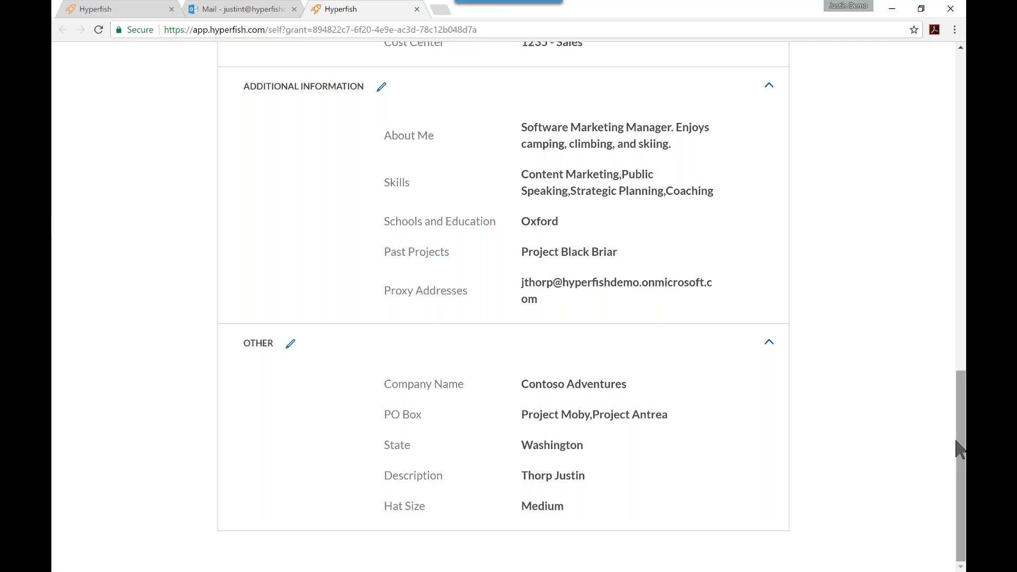
drag(960, 444, 935, 105)
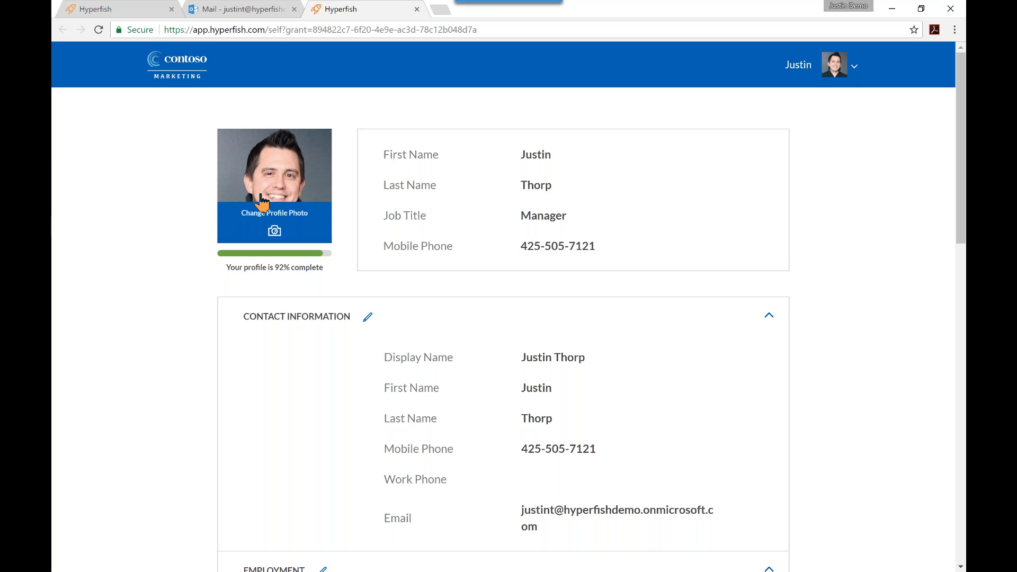
Upload and crop hyperfish_group_rev.png as the profile photo; validation rejects it for too many faces.
click(286, 233)
click(533, 345)
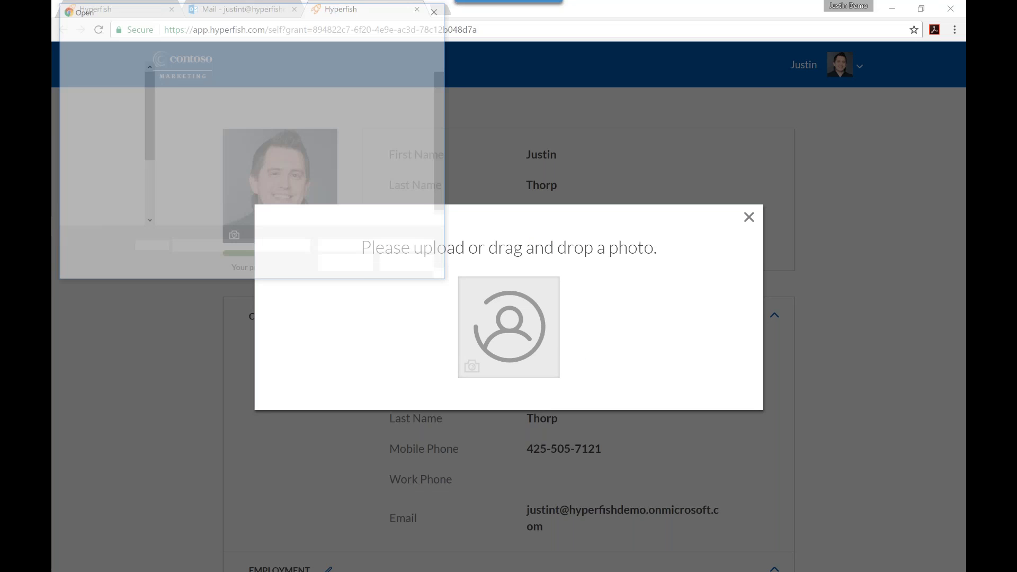
double_click(402, 106)
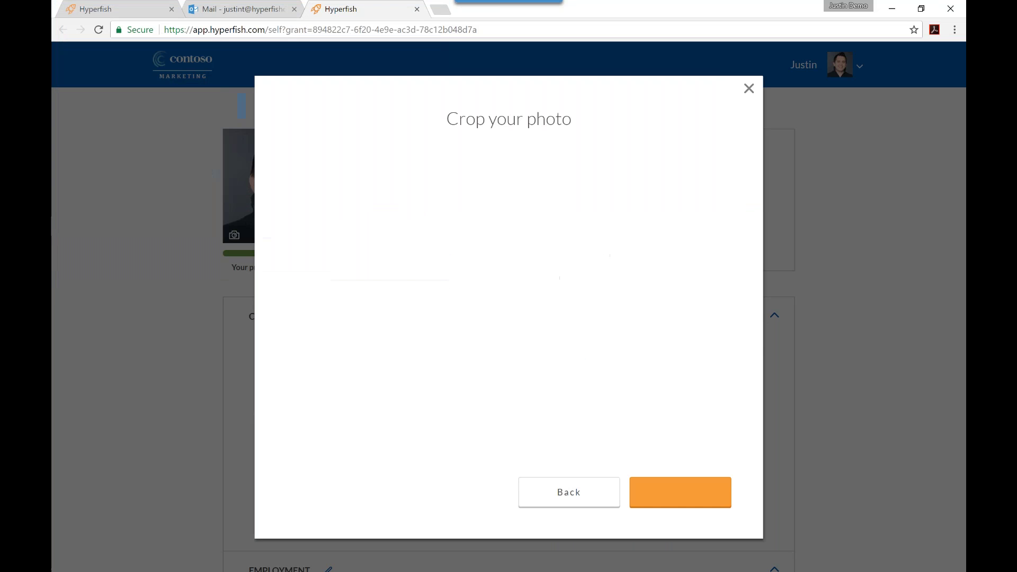
drag(418, 209, 529, 307)
drag(574, 334, 526, 276)
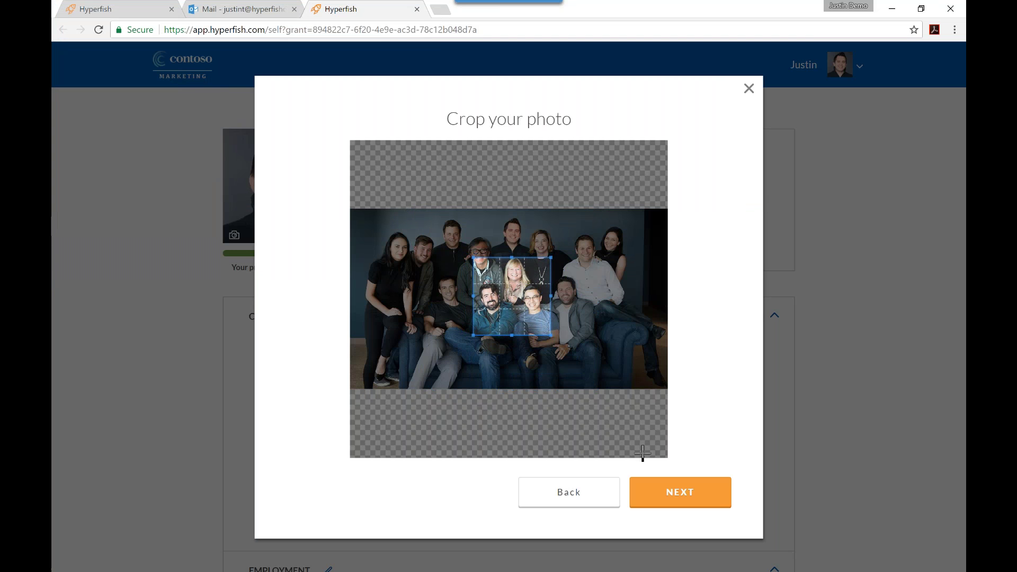
click(663, 508)
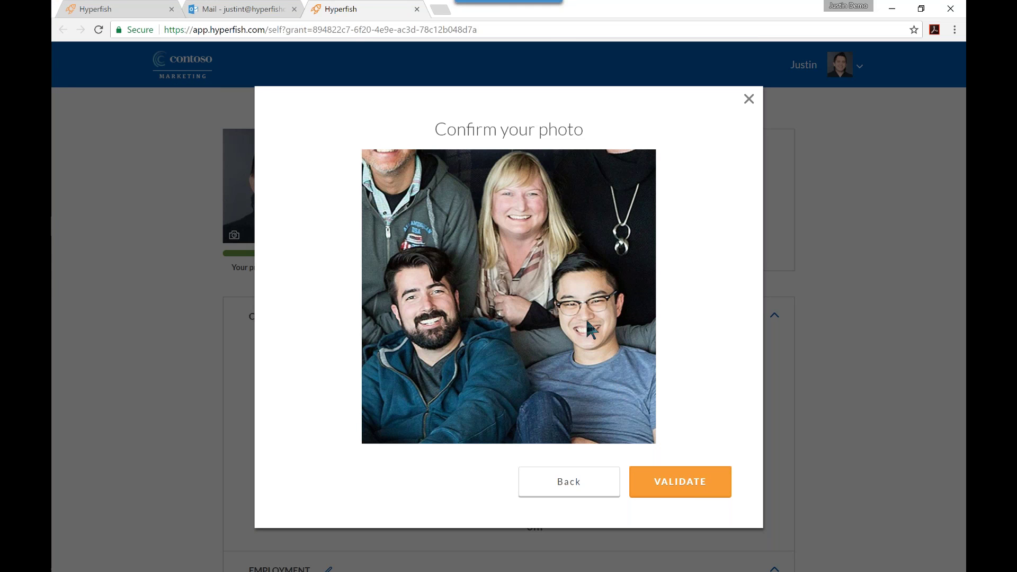
click(687, 489)
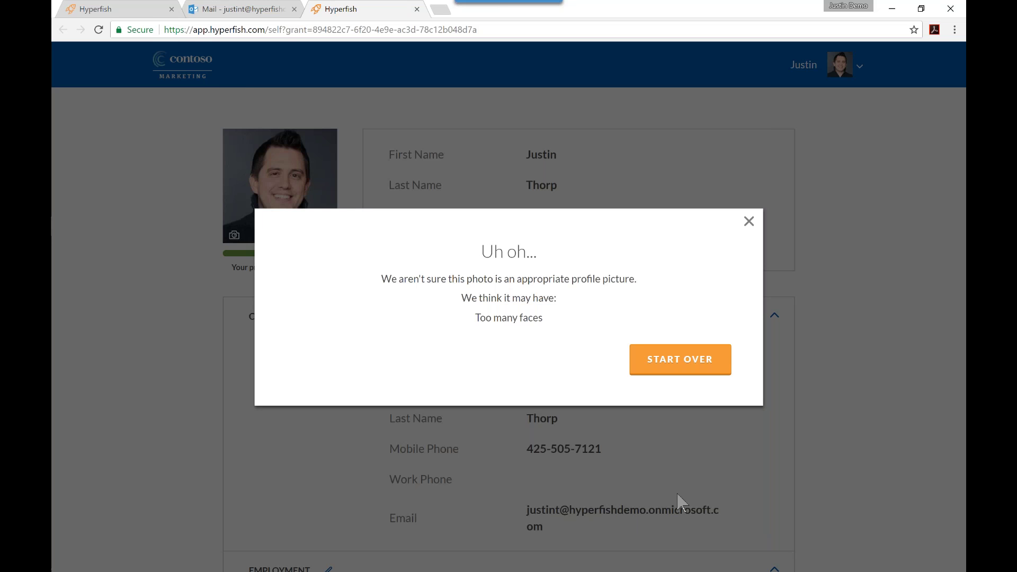
drag(474, 318, 558, 317)
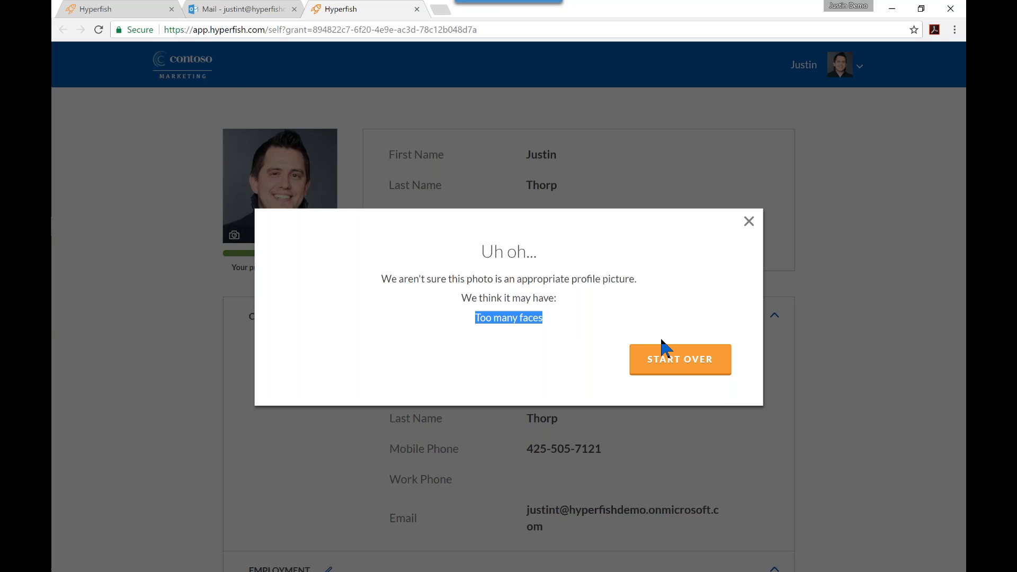
Start over with the headshot jthakeprofile_small.jpg, accept the crop and validate it.
click(674, 357)
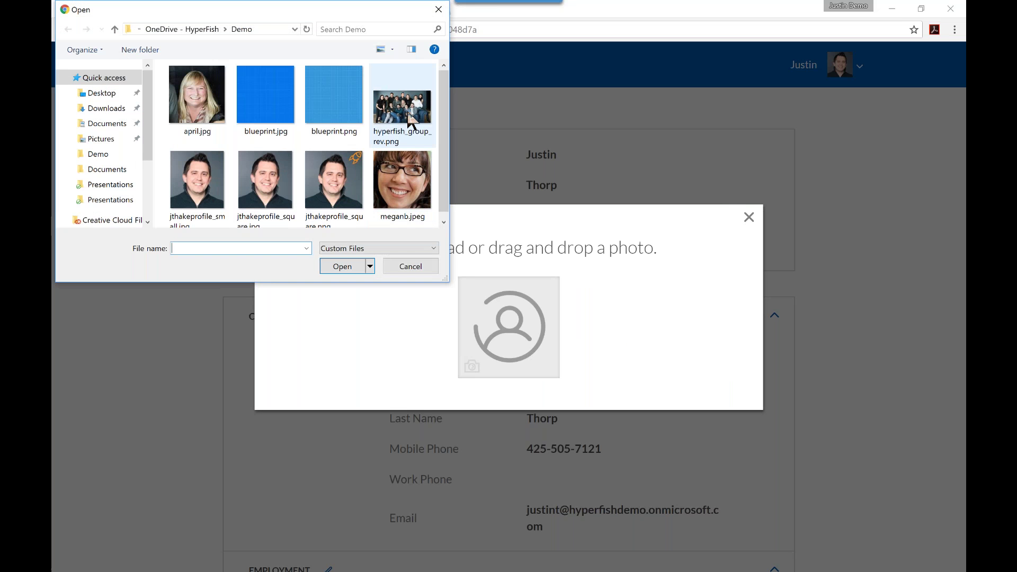
double_click(208, 181)
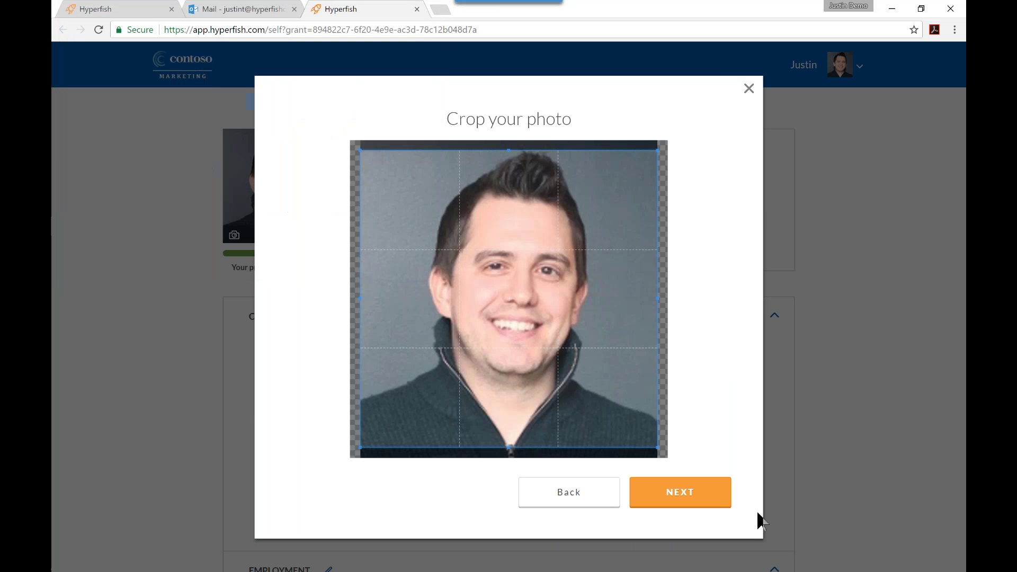
click(710, 483)
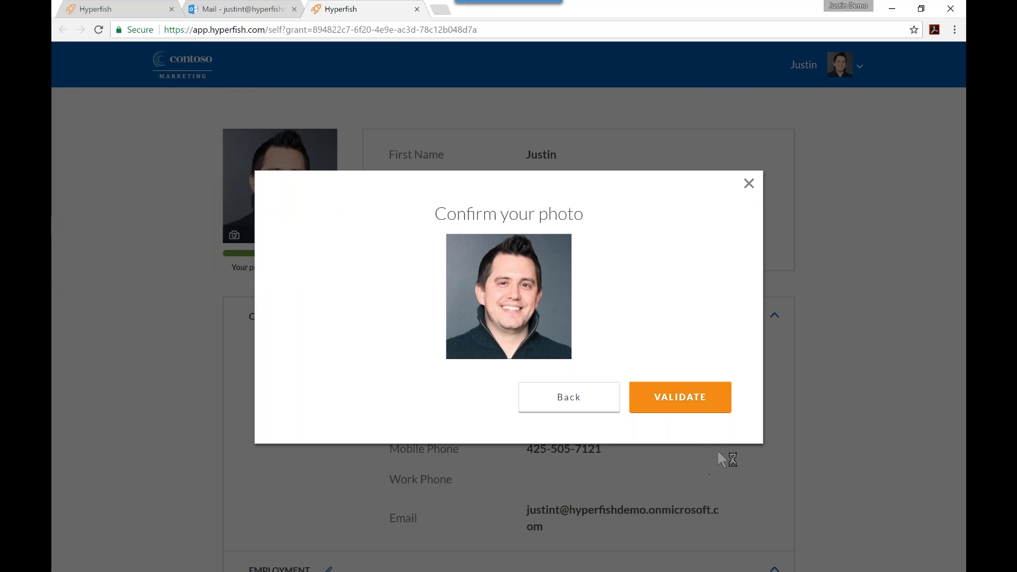
click(694, 405)
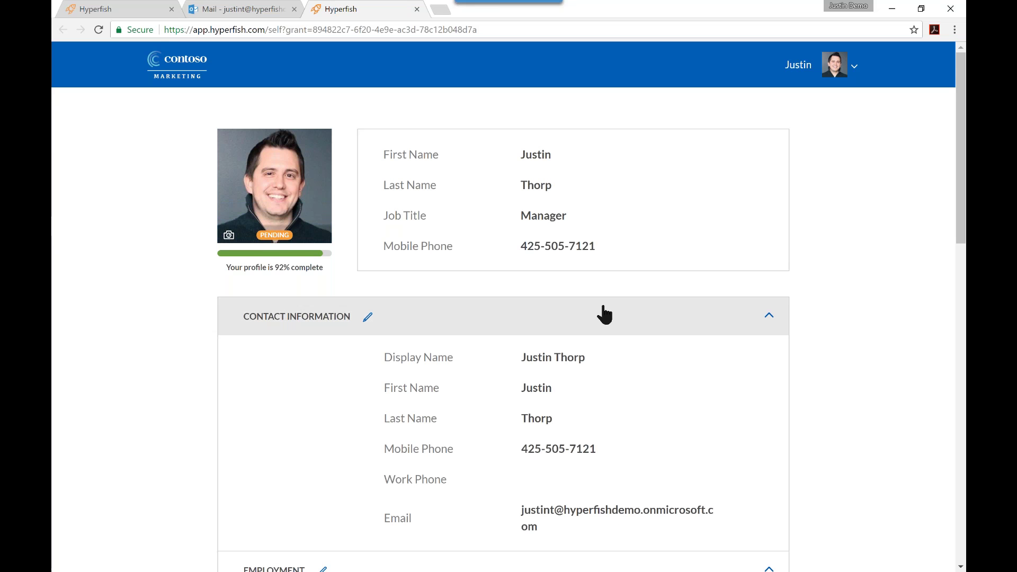
Edit Contact Information, giving the mobile number a '+1' prefix and an 'ext 2010' suffix.
scroll(589, 525, down, 8)
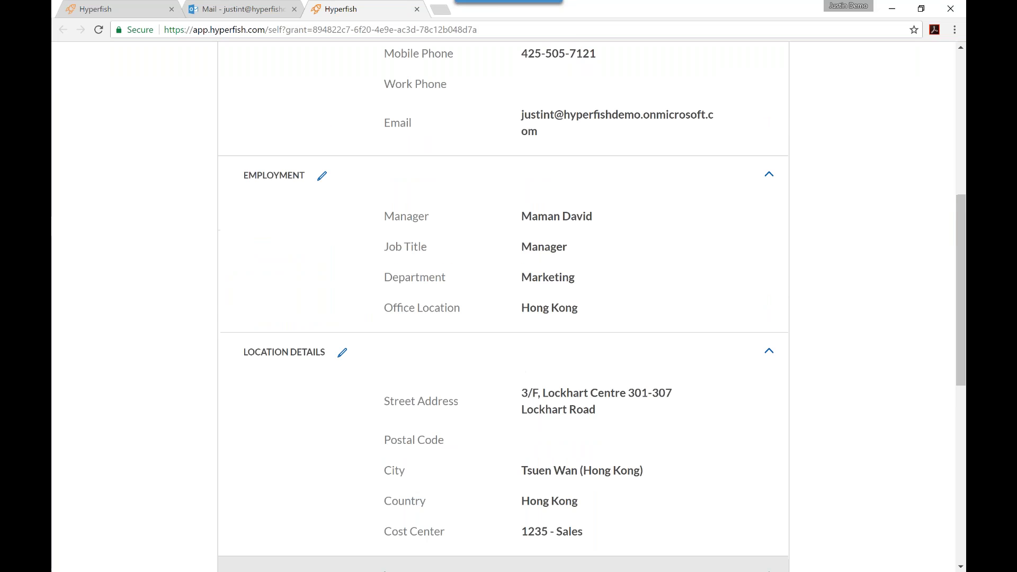
scroll(589, 524, up, 4)
click(368, 63)
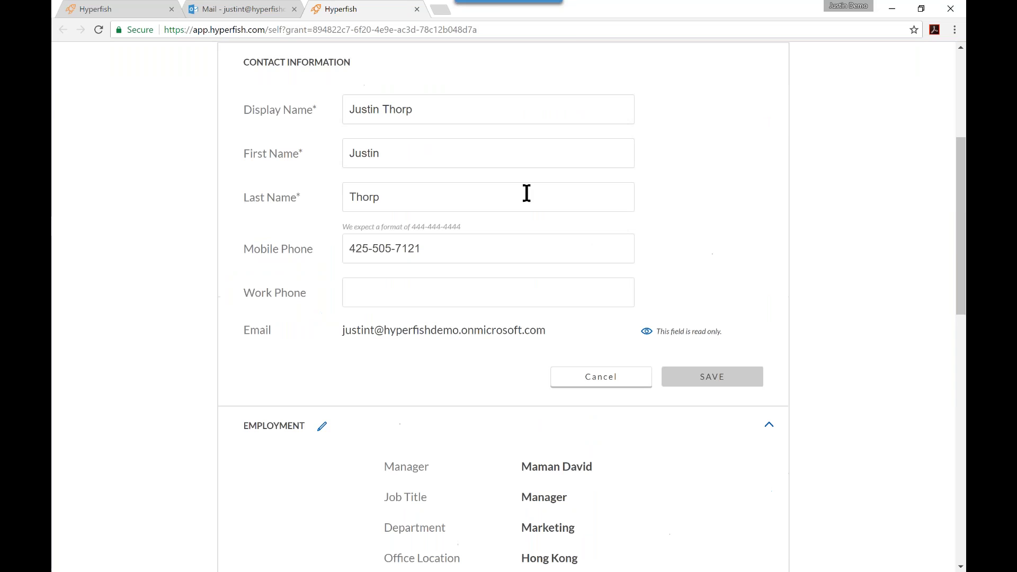
click(391, 292)
drag(452, 247, 336, 247)
click(460, 261)
drag(460, 263, 336, 255)
drag(415, 249, 473, 250)
click(455, 247)
click(348, 249)
text(+1)
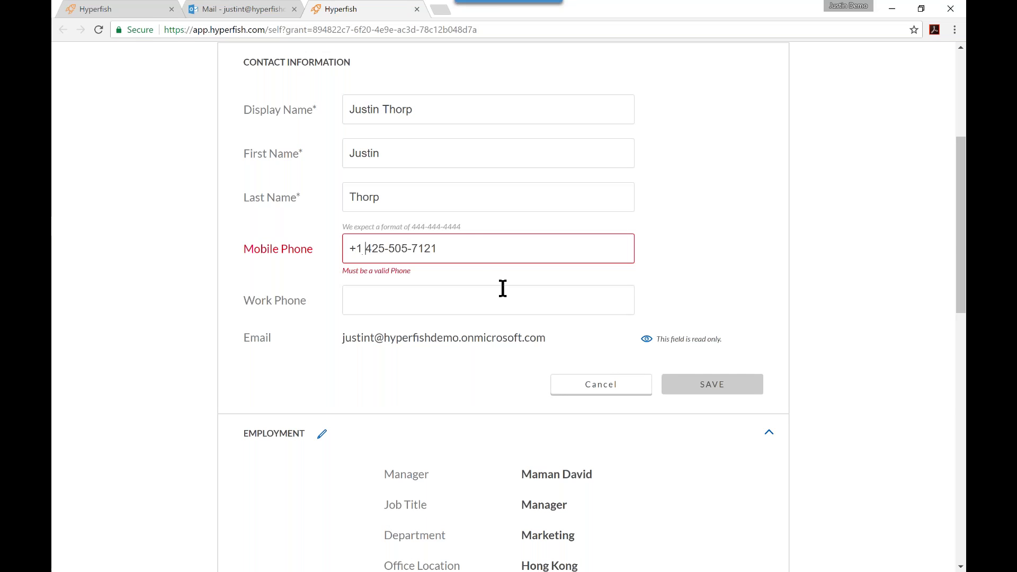
click(474, 249)
text(ext 2010)
Overwrite the extension label in the mobile number with the digits 69 and 7.
key(ctrl+a)
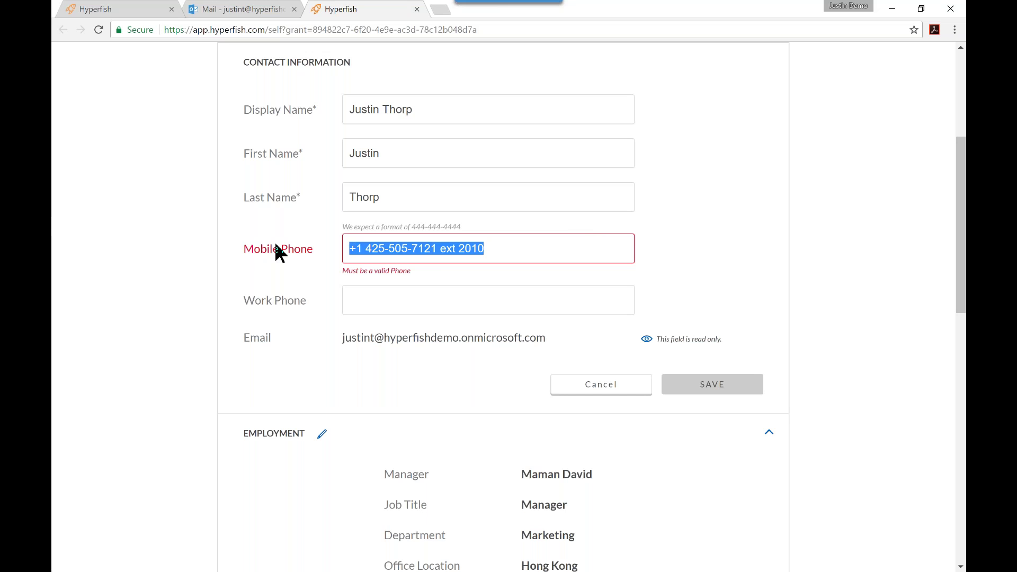
click(459, 249)
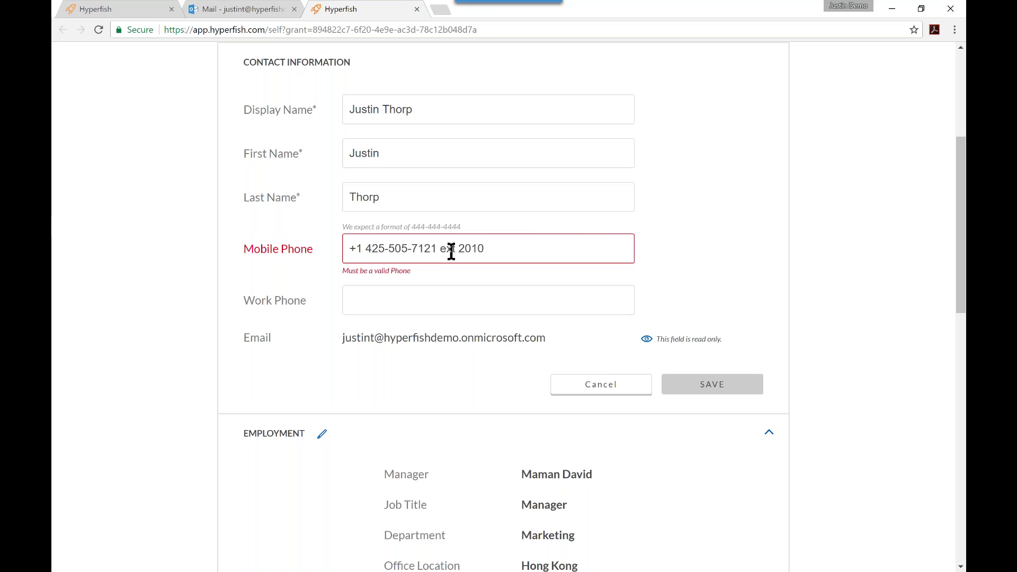
double_click(443, 253)
click(443, 253)
drag(443, 253, 454, 253)
text(69)
click(455, 248)
key(BackSpace)
text(7)
Delete the extension and '+1' country code, and change the number's last two digits to 55.
drag(437, 248, 535, 248)
key(BackSpace)
drag(461, 227, 343, 248)
key(BackSpace)
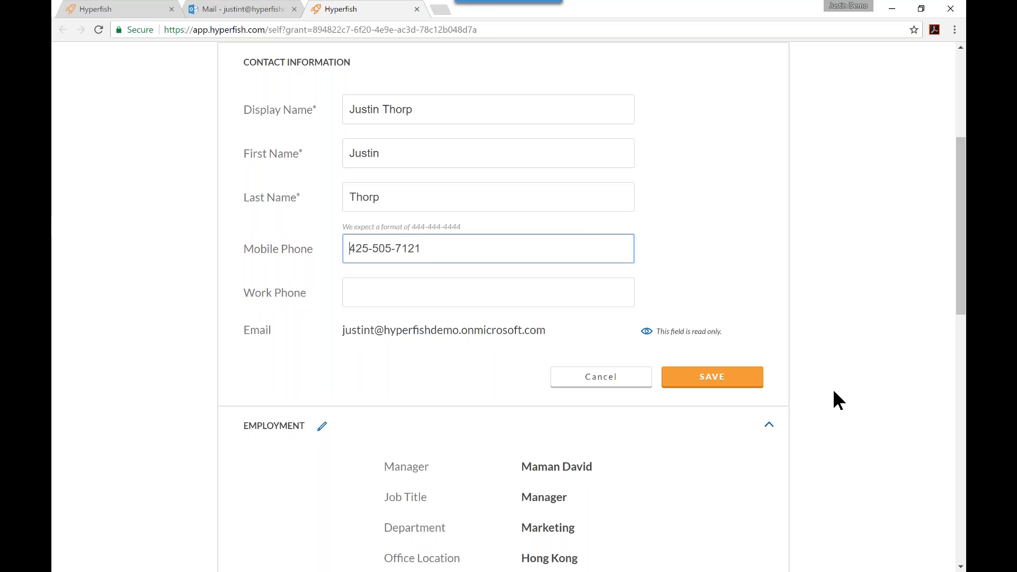
drag(722, 386, 565, 317)
click(421, 254)
drag(421, 253, 408, 251)
text(55)
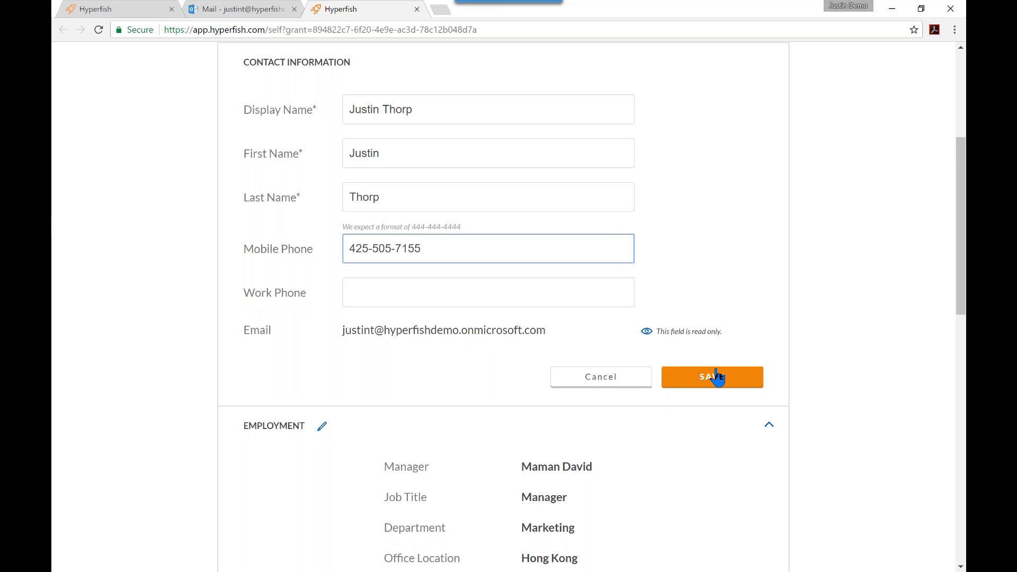
Save the reformatted mobile phone number for approval.
click(721, 389)
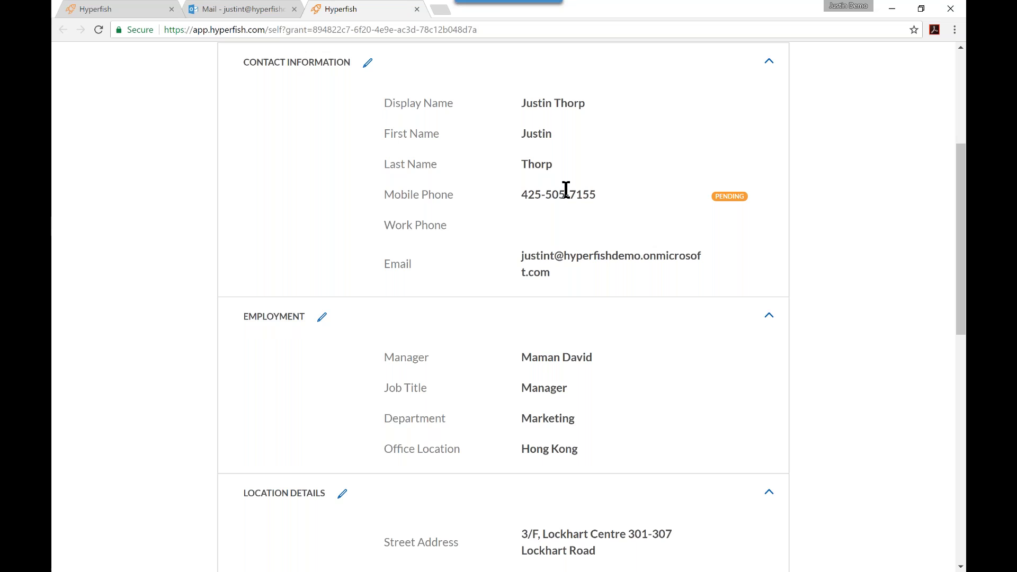
scroll(566, 190, down, 1)
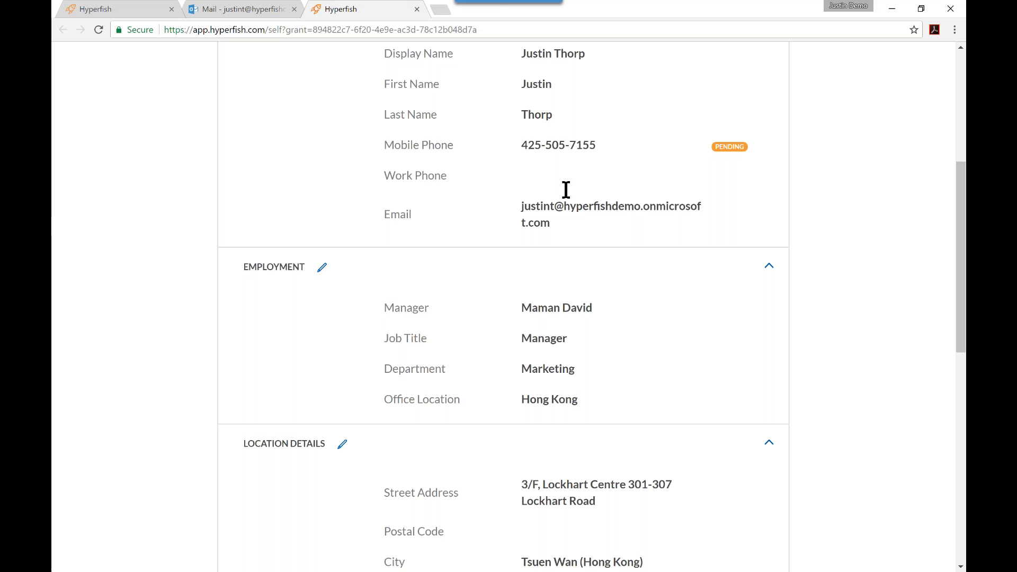
scroll(566, 189, down, 10)
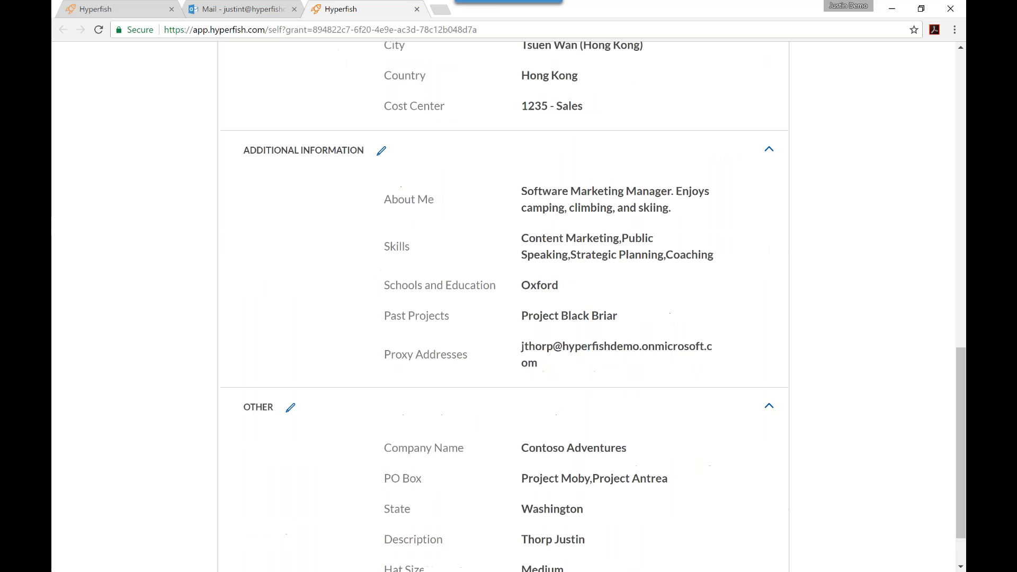
Add Mentoring to the Additional Information skills and save it for approval.
click(392, 150)
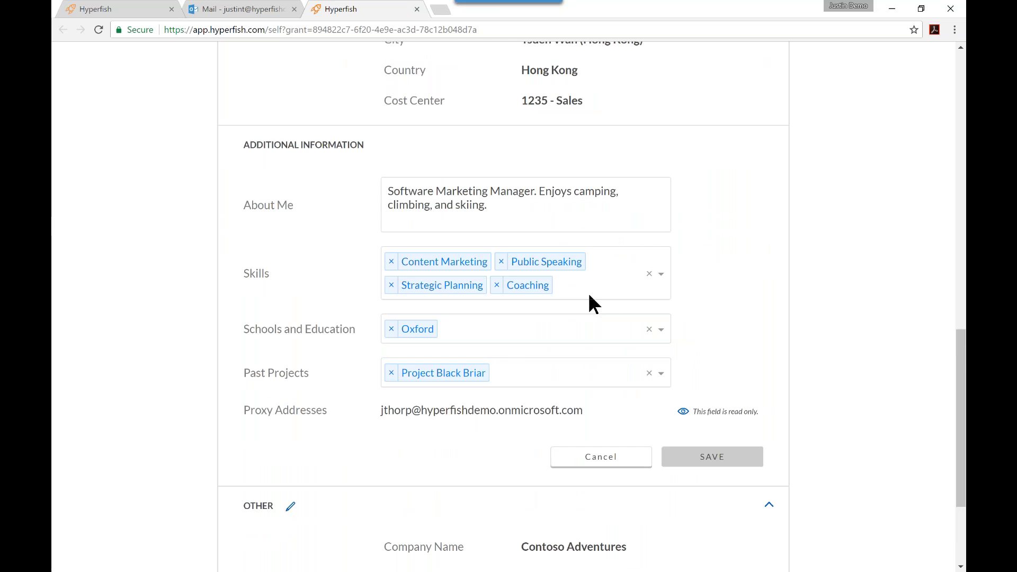
click(661, 278)
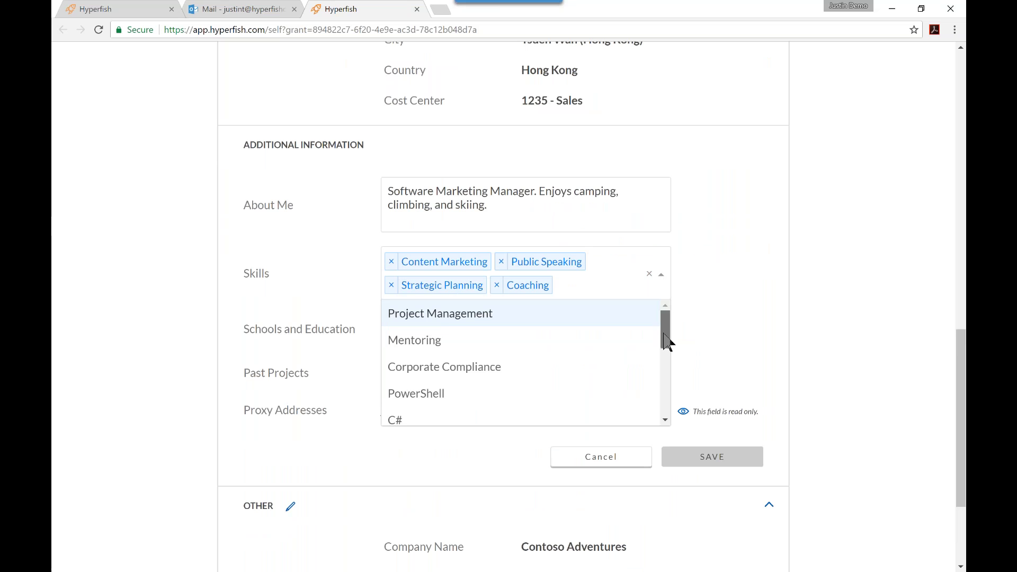
drag(666, 344, 673, 411)
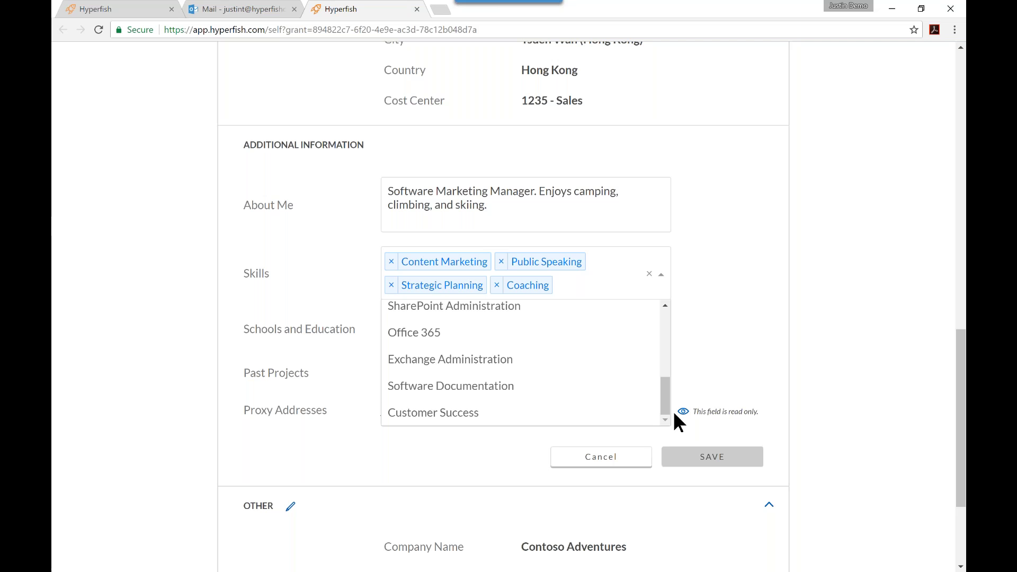
drag(666, 399, 667, 316)
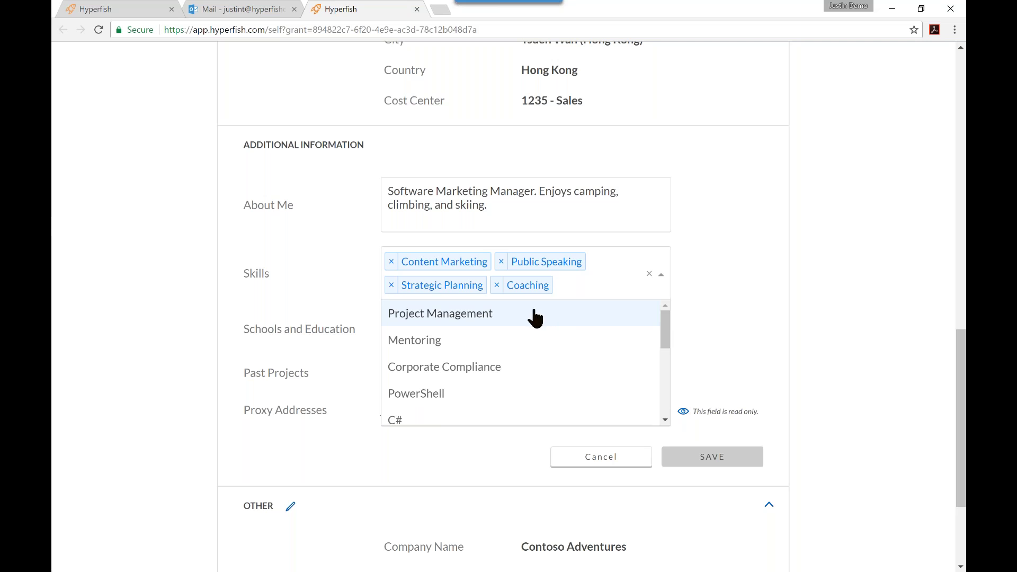
click(436, 339)
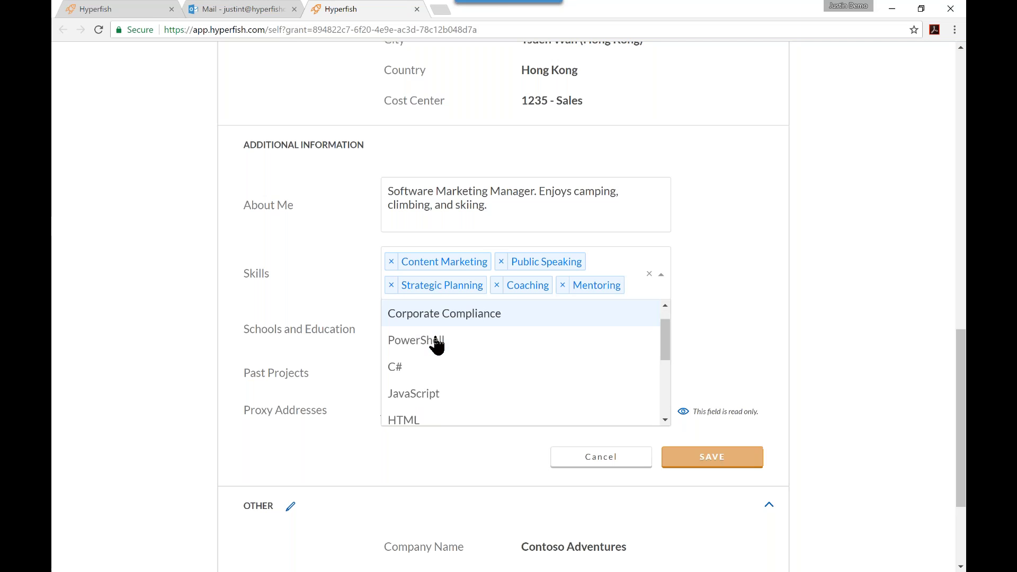
click(845, 312)
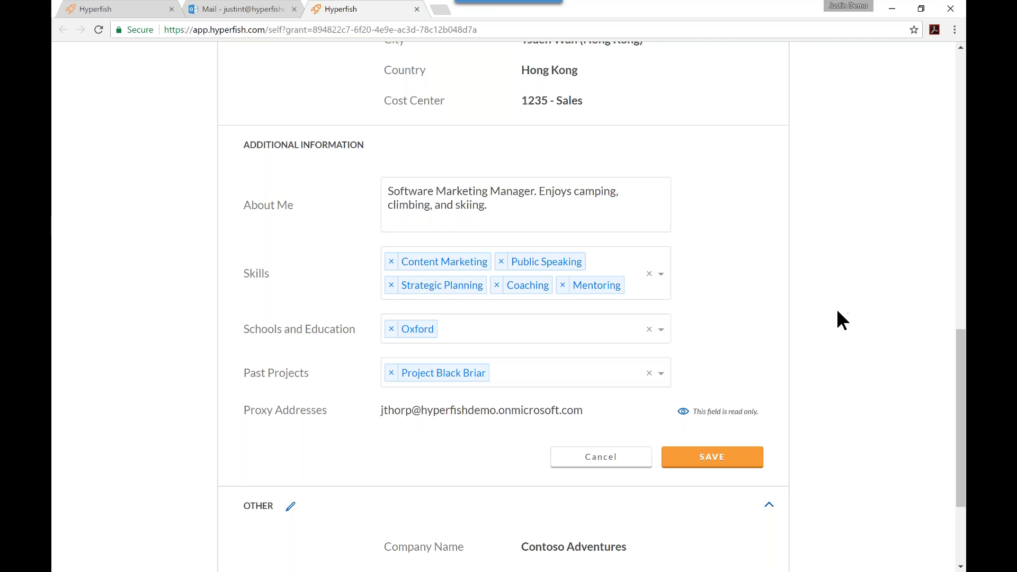
click(739, 459)
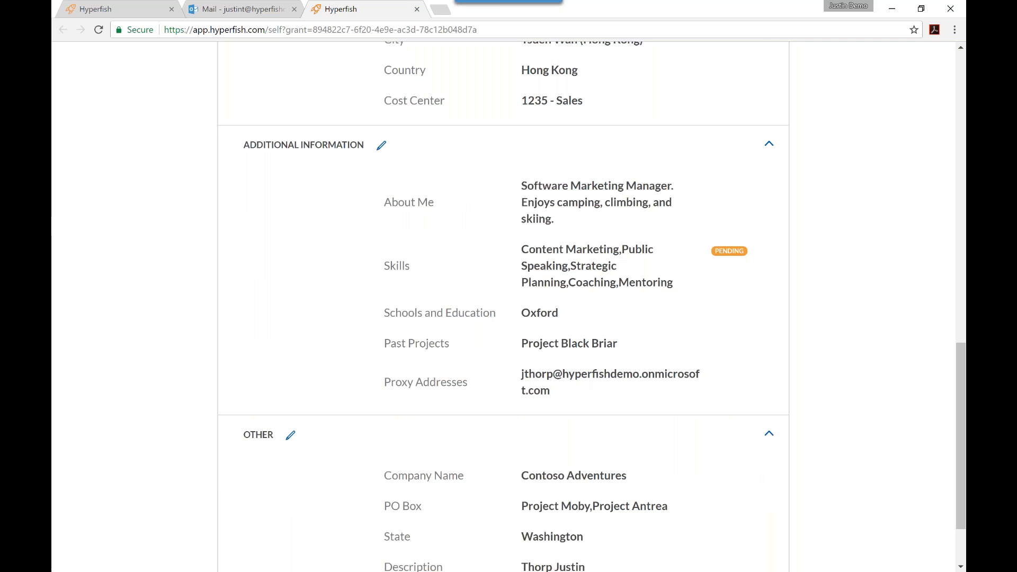
Review the pending changes at the top of the profile, then open Chrome's user profile list.
scroll(591, 307, up, 1)
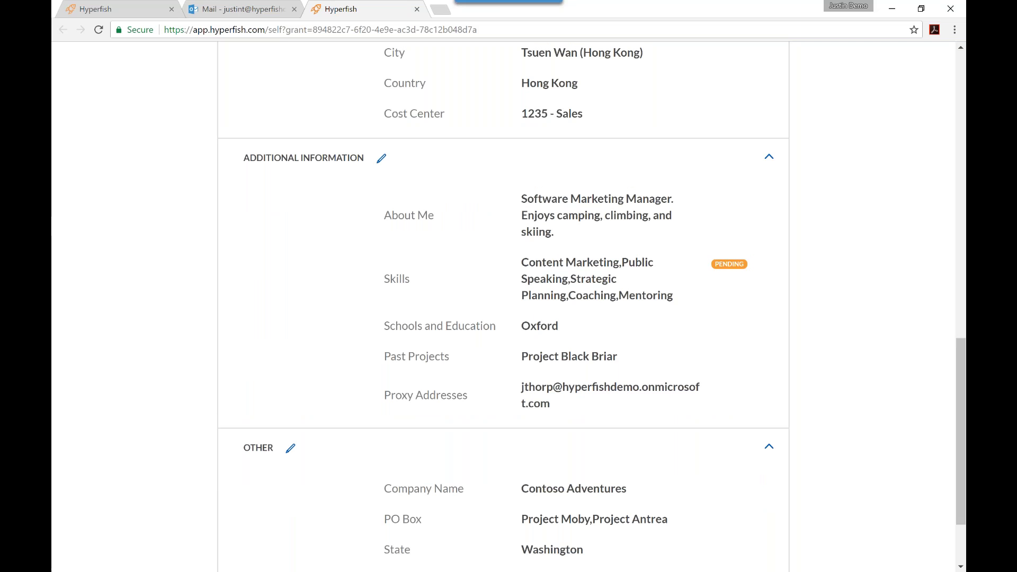
scroll(738, 258, up, 15)
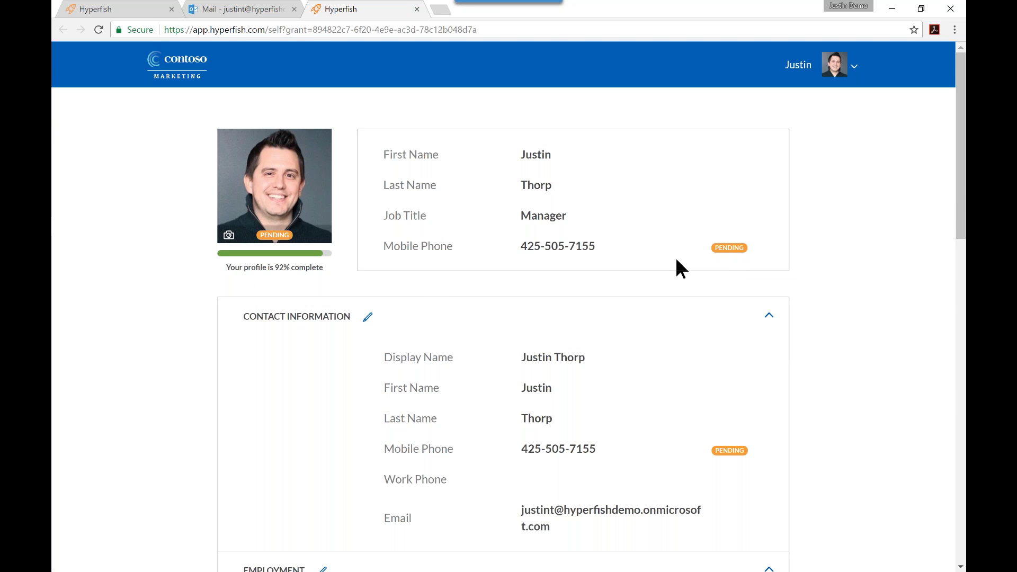
key(alt+Tab)
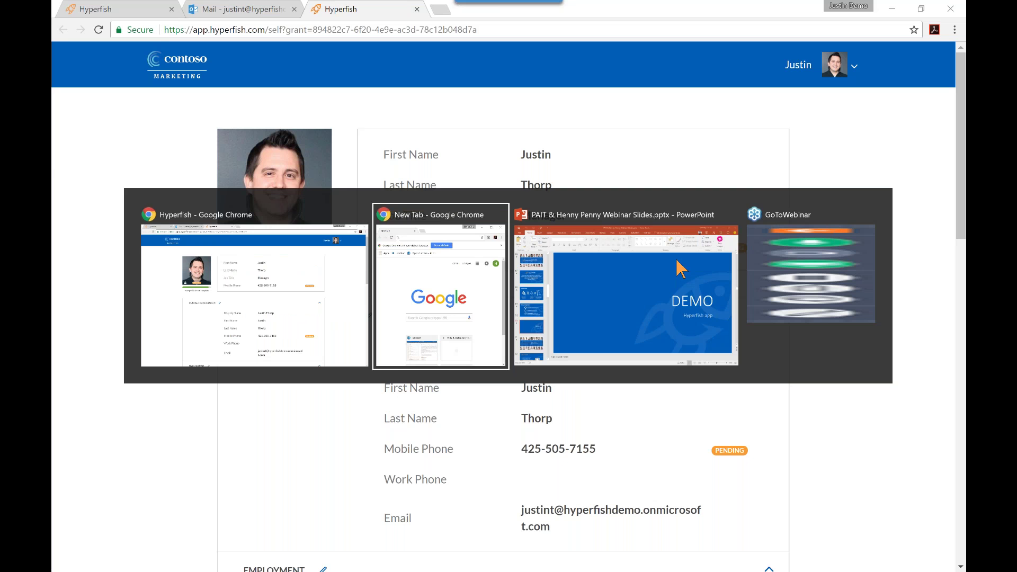
key(Escape)
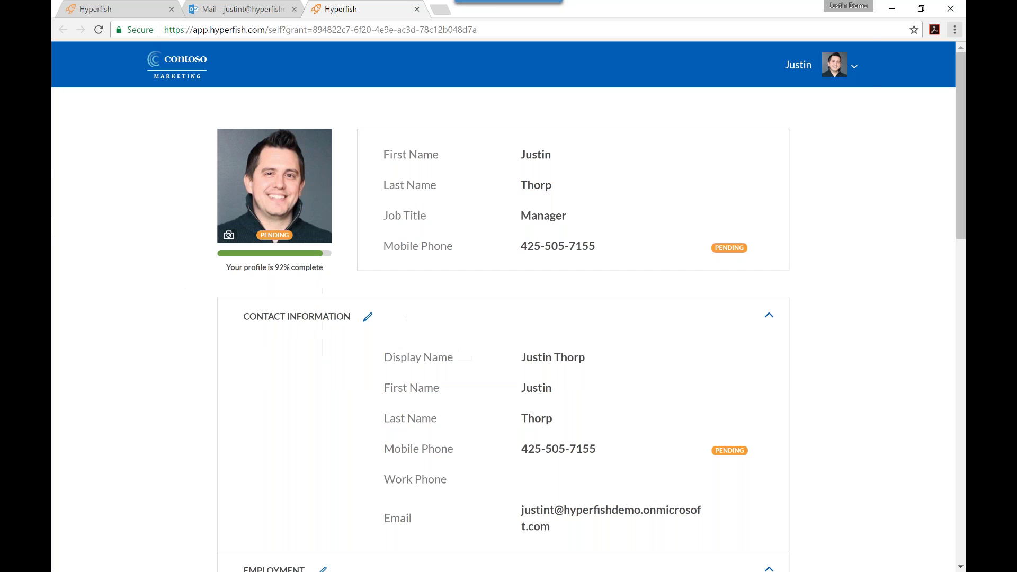
click(862, 7)
click(792, 172)
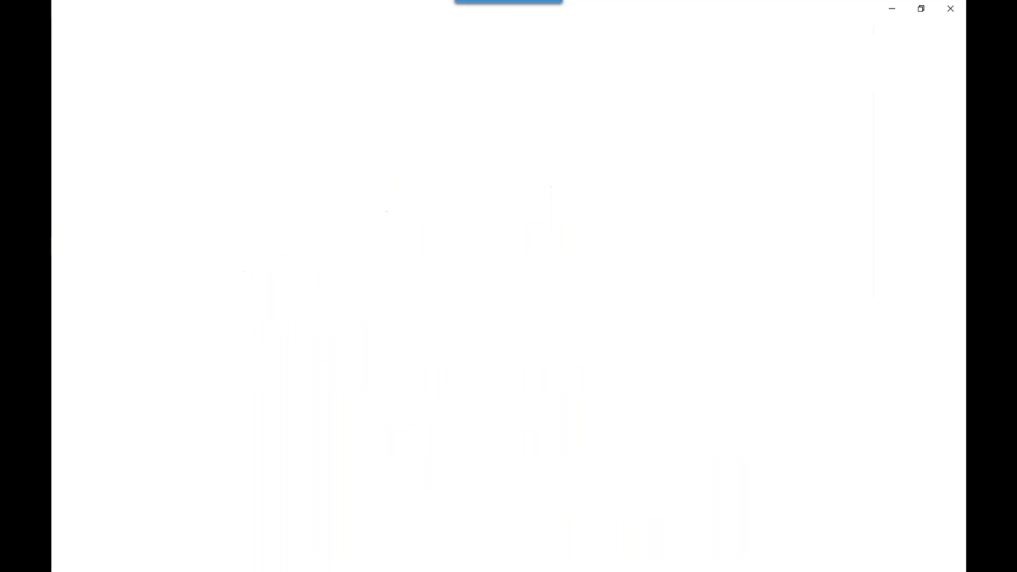
text(app)
key(Return)
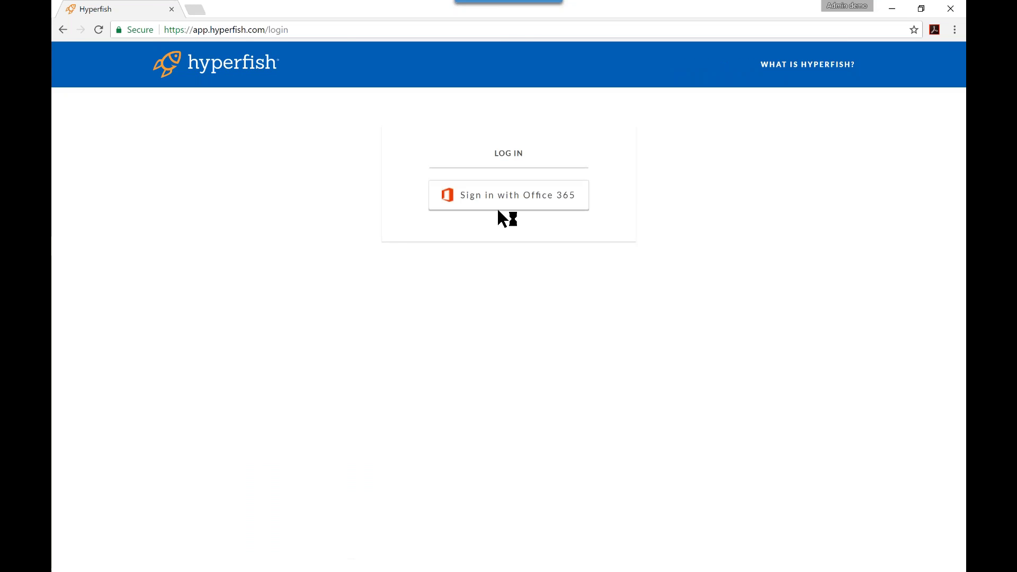
click(497, 207)
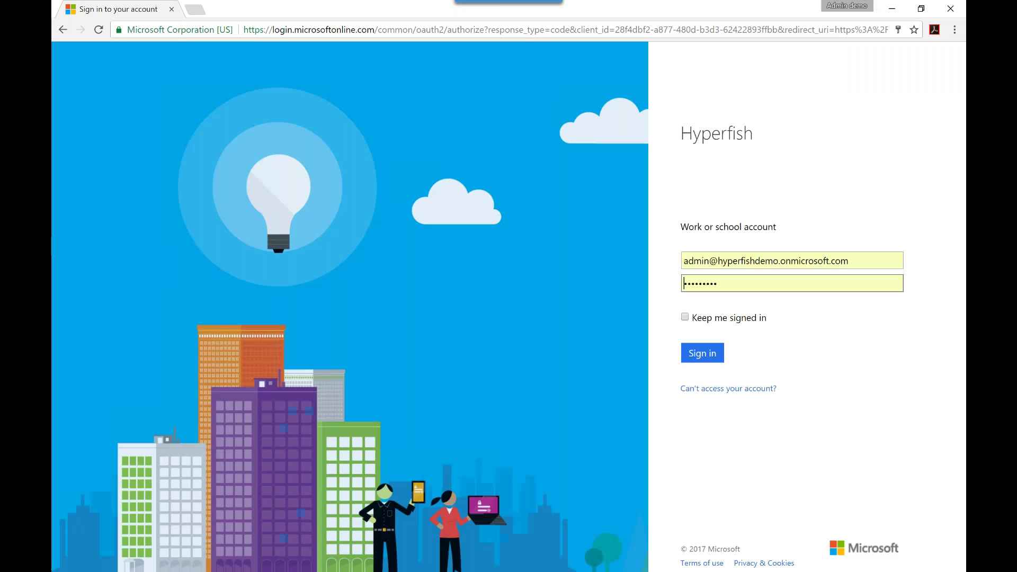
click(715, 357)
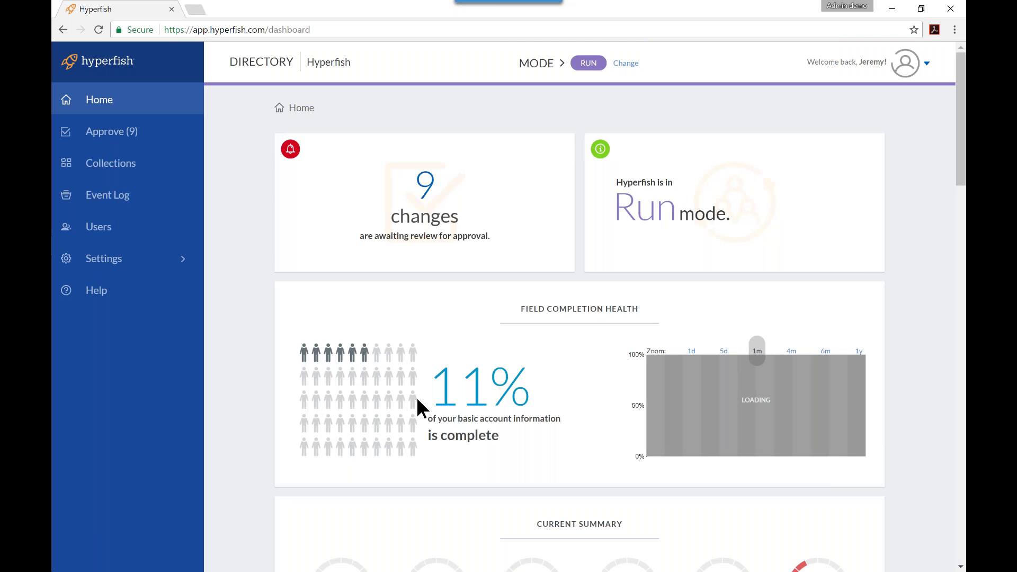
drag(458, 392, 521, 455)
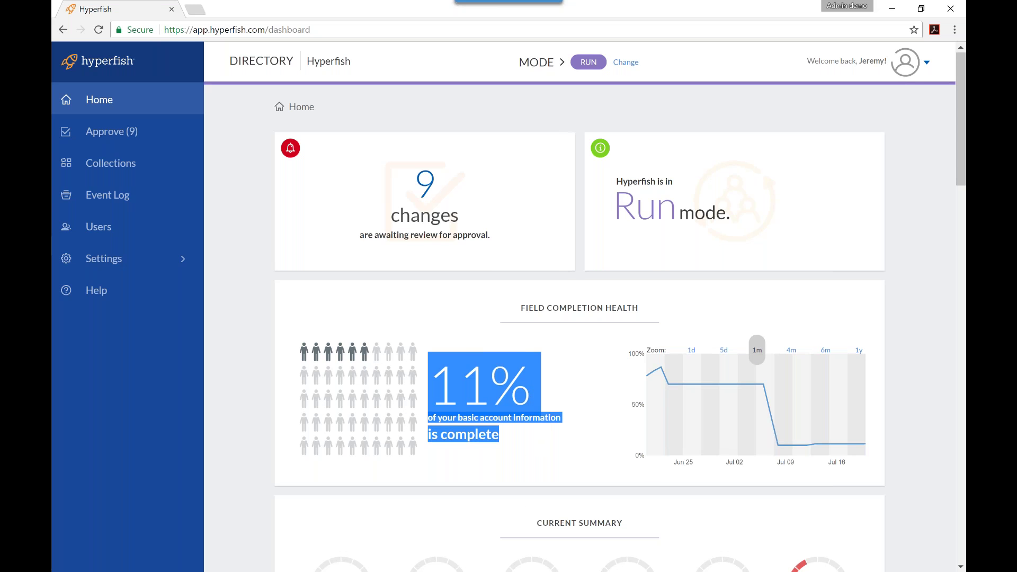
scroll(727, 48, down, 5)
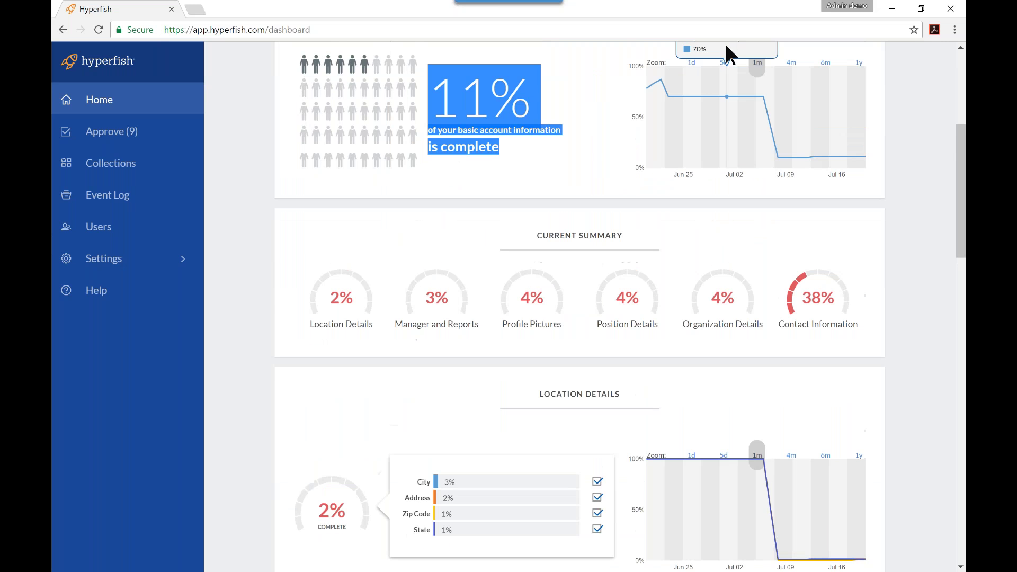
scroll(726, 47, up, 2)
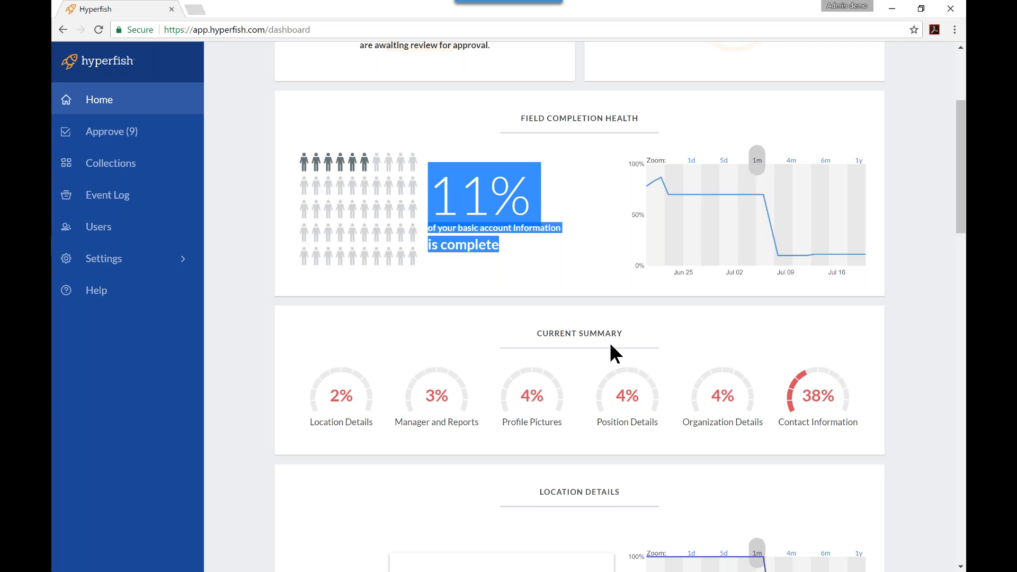
scroll(609, 342, down, 1)
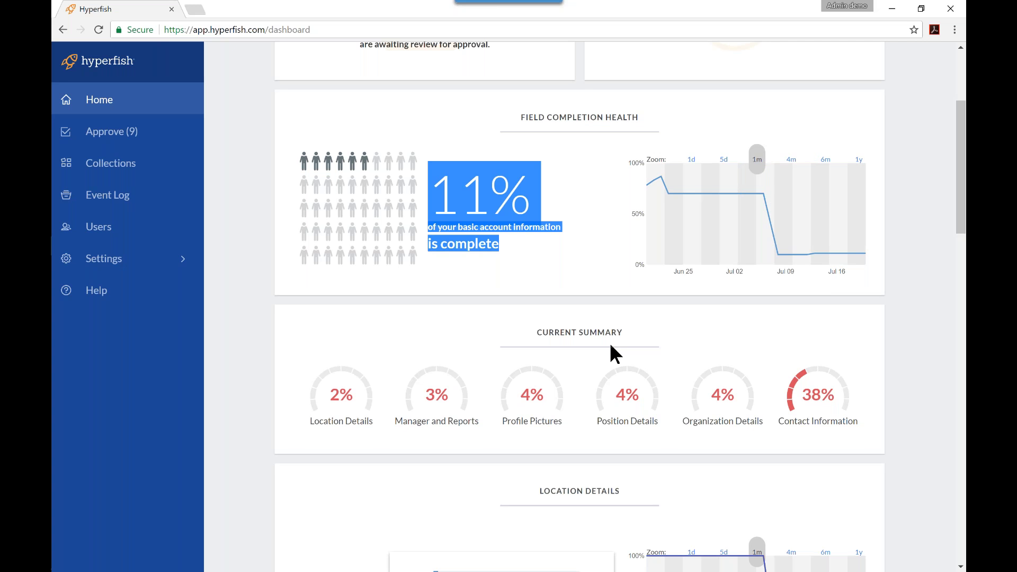
scroll(610, 352, down, 5)
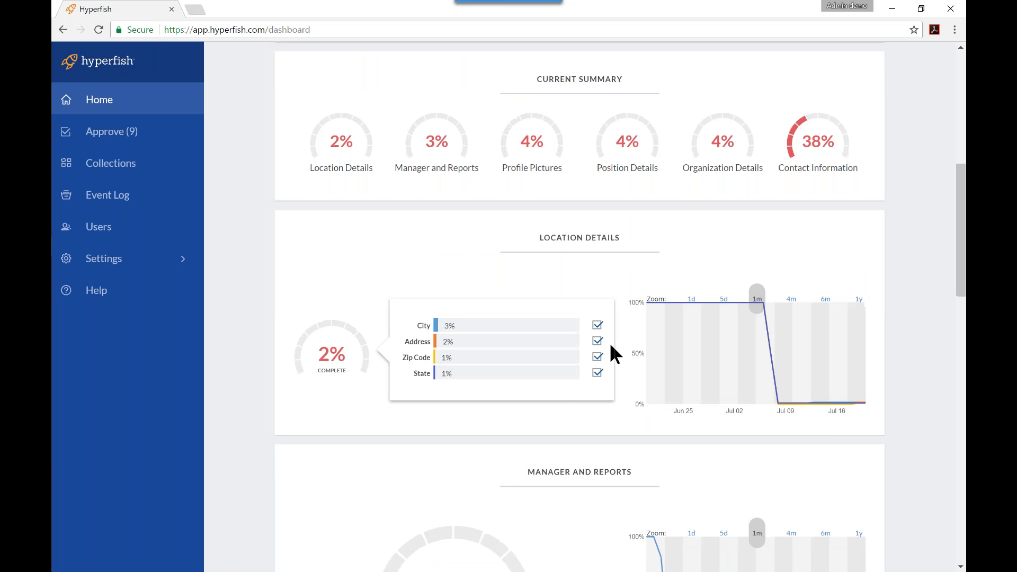
scroll(389, 449, down, 8)
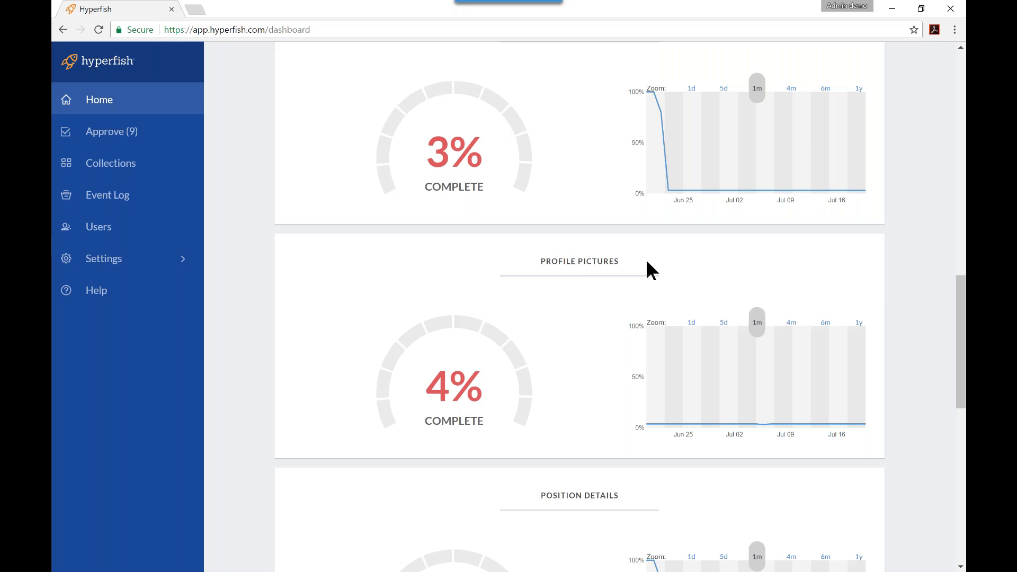
scroll(562, 278, up, 1)
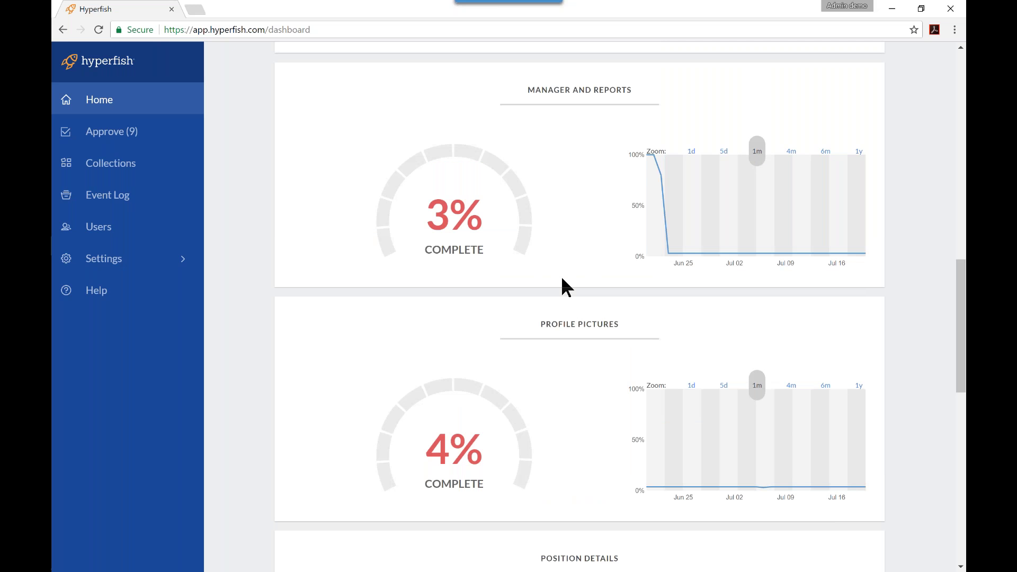
scroll(563, 279, up, 15)
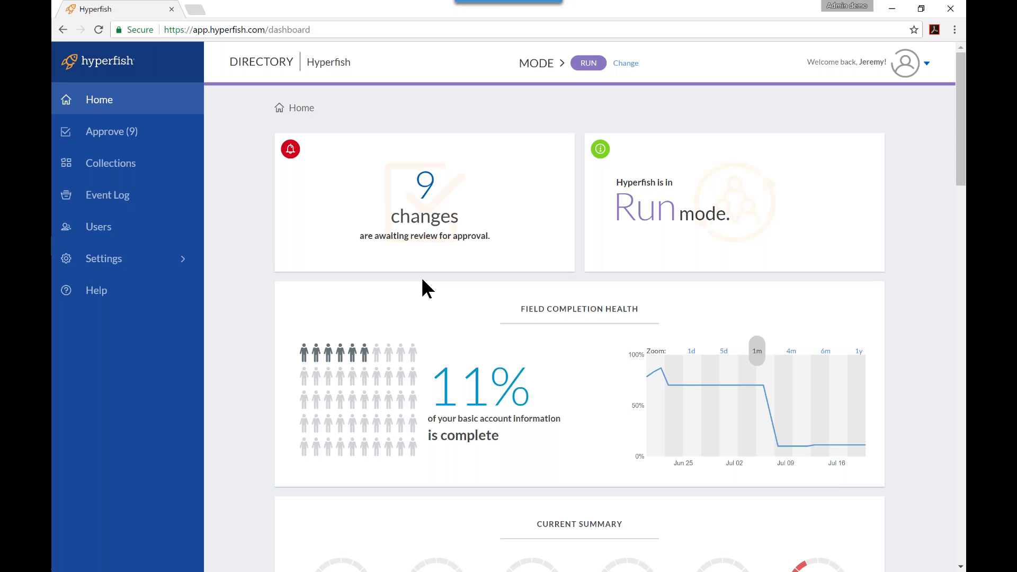
Reject the user's pending profile picture and approve their mobile phone and Mentoring skills changes.
click(125, 133)
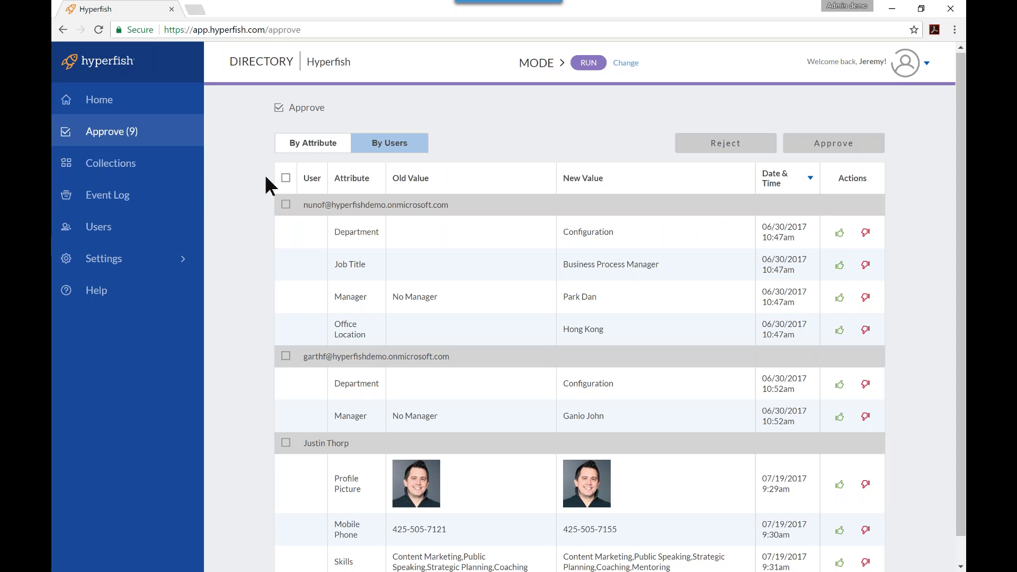
scroll(265, 174, down, 1)
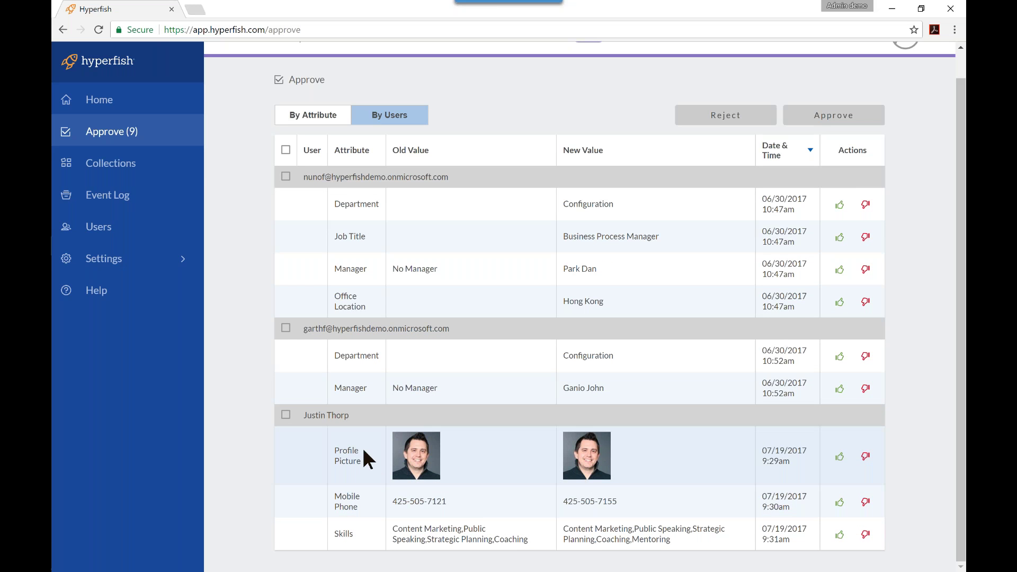
click(864, 457)
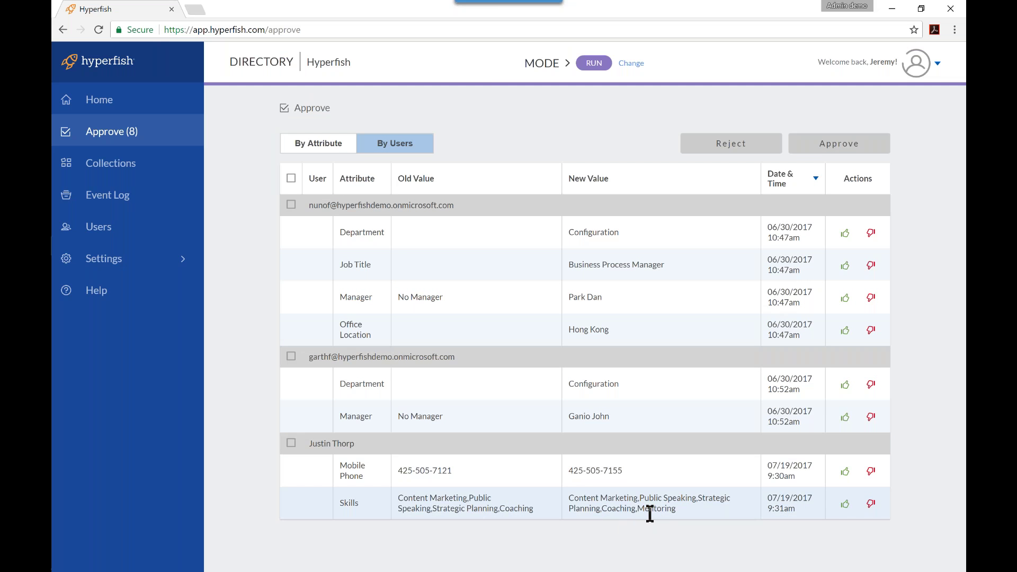
click(291, 445)
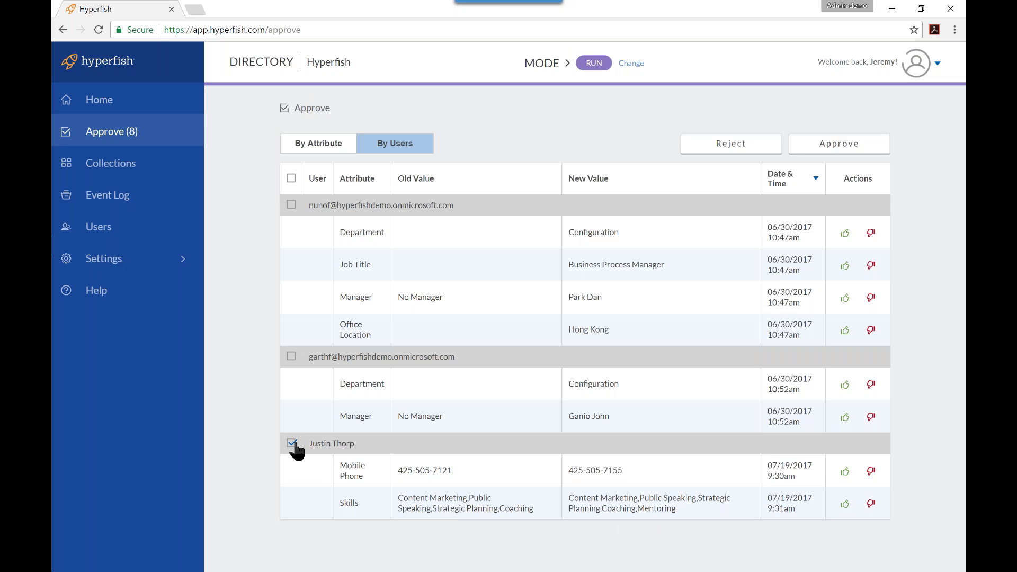
click(849, 149)
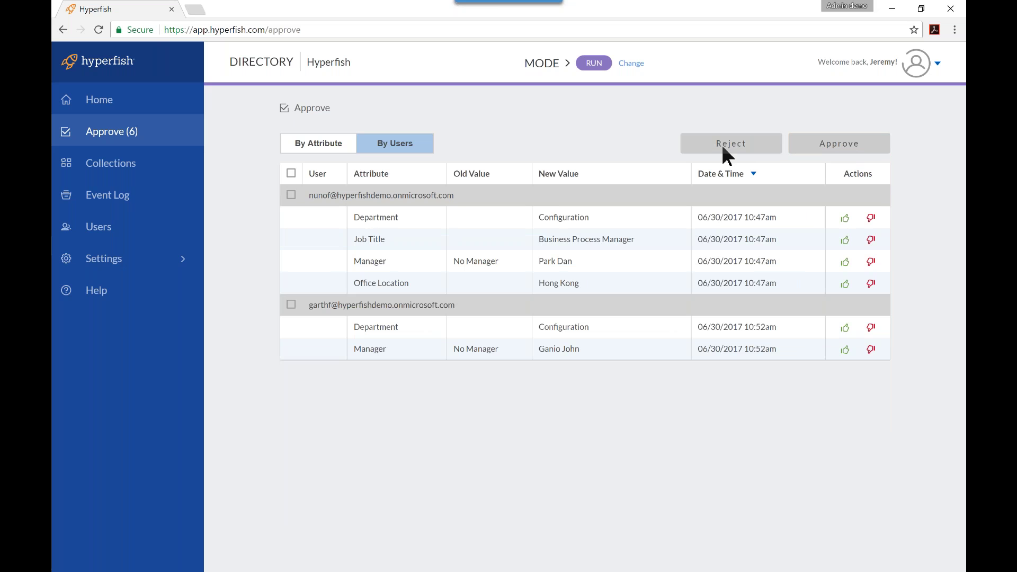
click(82, 199)
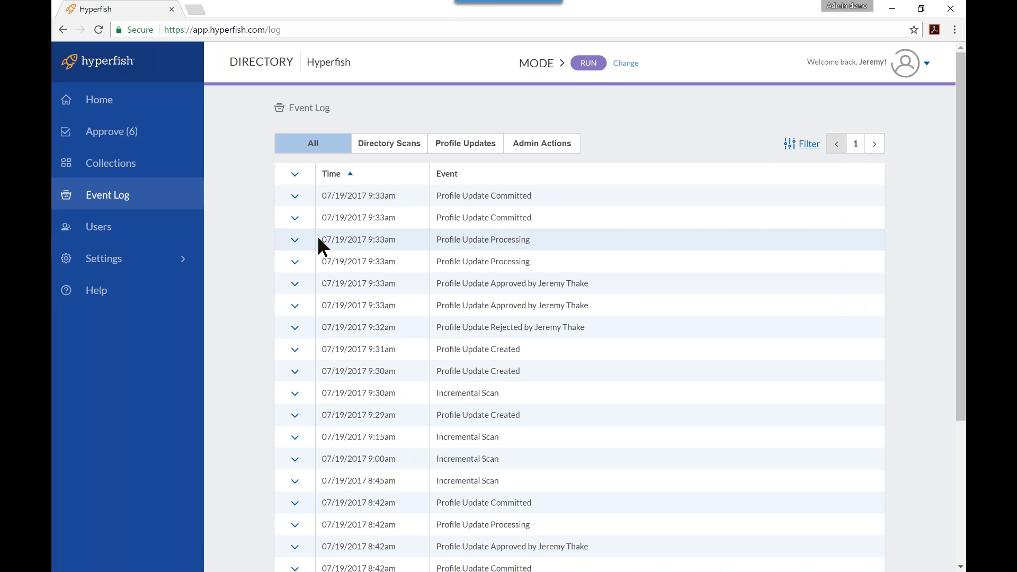
Expand the committed and approved update events to review their details, then show only Profile Updates.
click(296, 197)
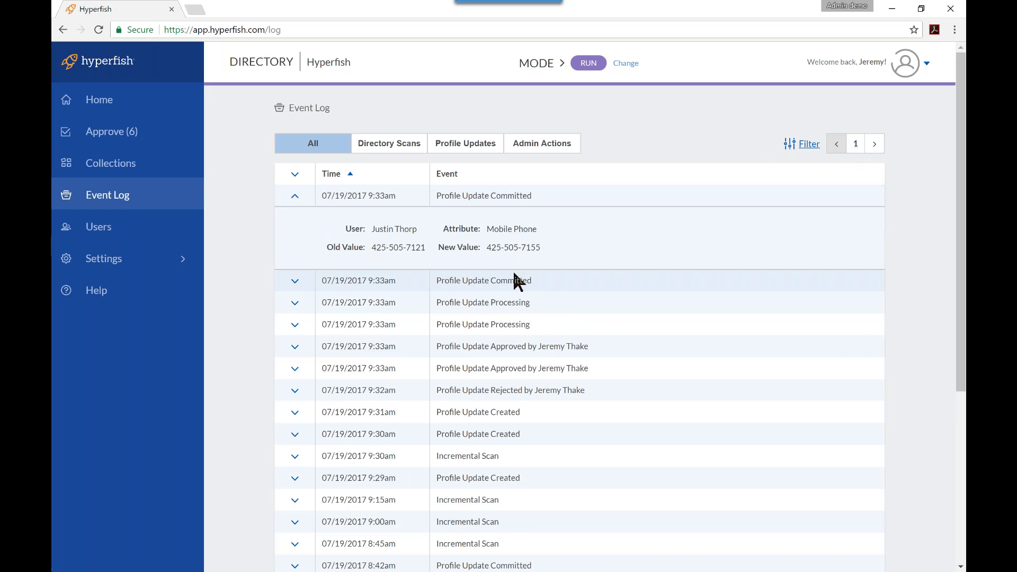
click(301, 282)
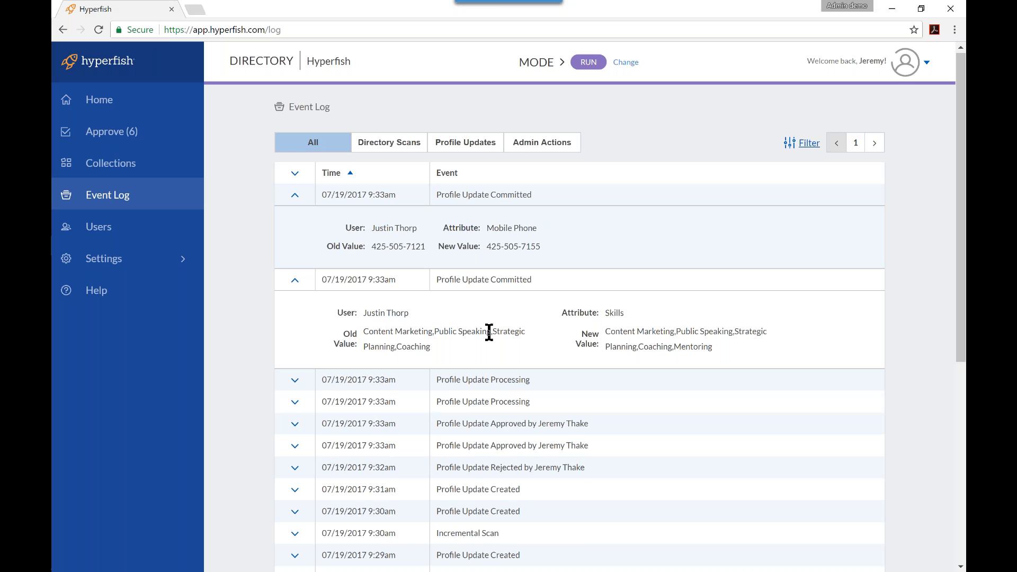
scroll(489, 333, down, 4)
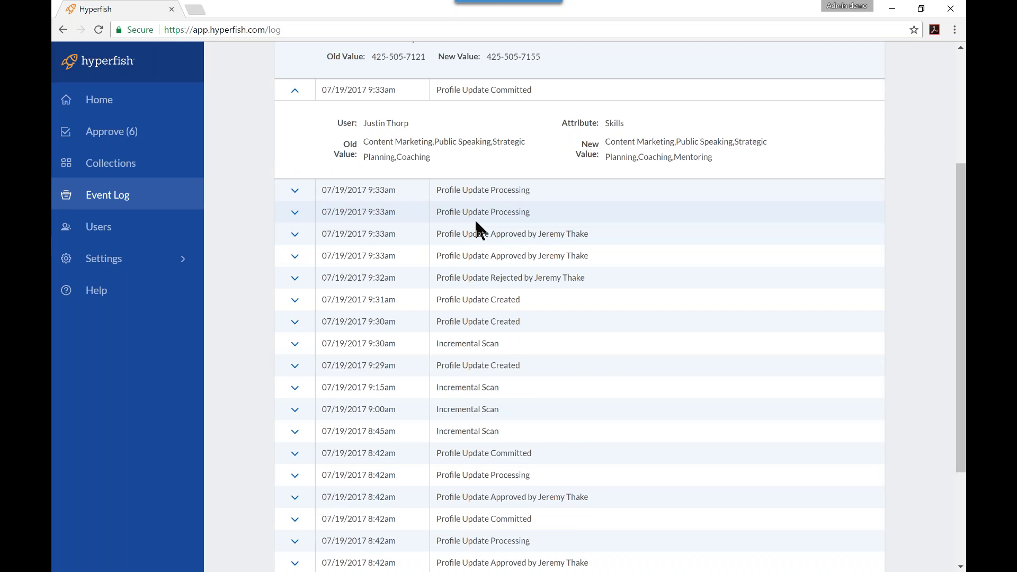
click(295, 234)
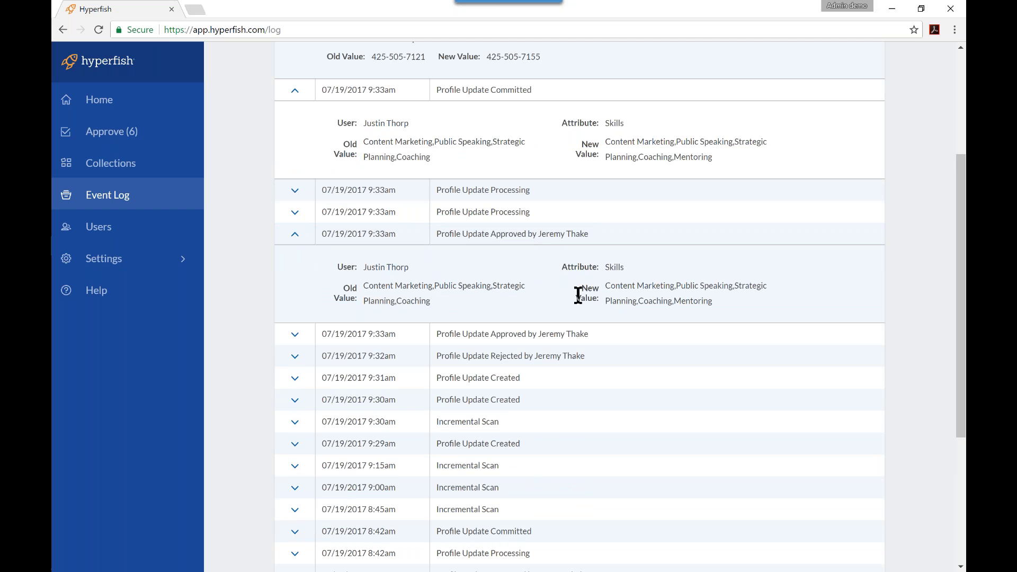
drag(743, 302, 295, 251)
click(259, 288)
scroll(259, 288, down, 1)
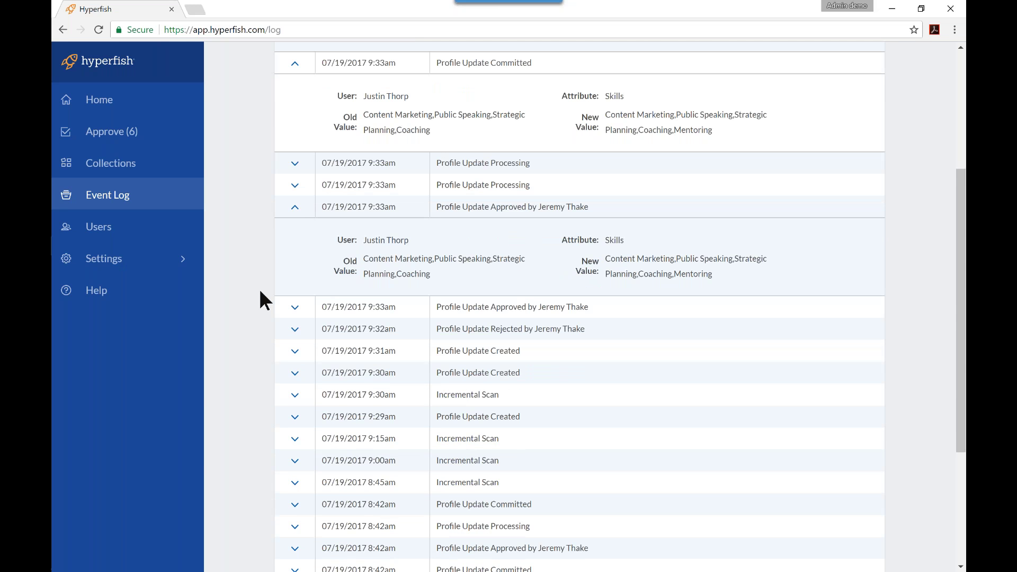
scroll(260, 292, down, 4)
scroll(260, 292, up, 8)
scroll(259, 288, up, 1)
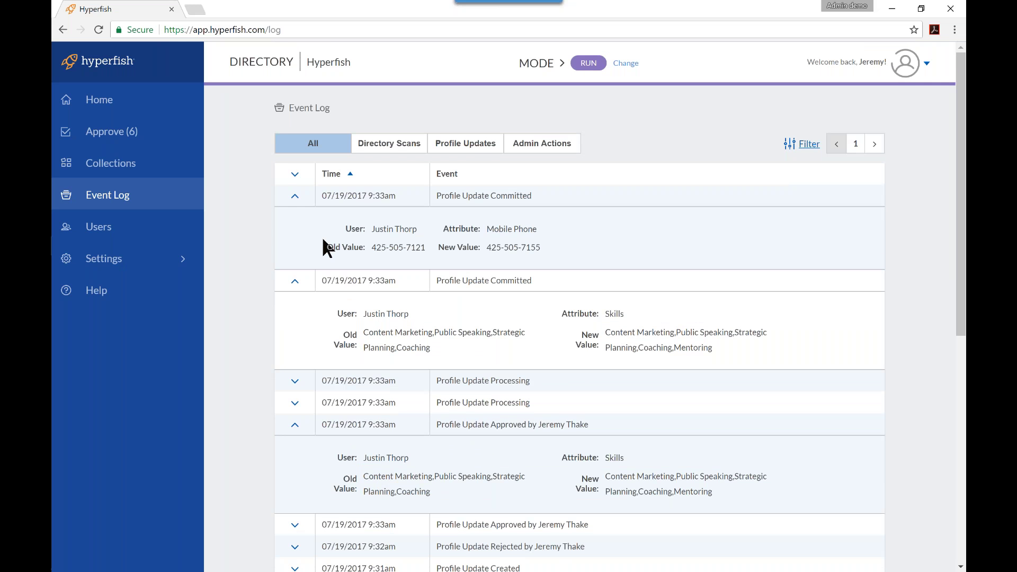
click(459, 149)
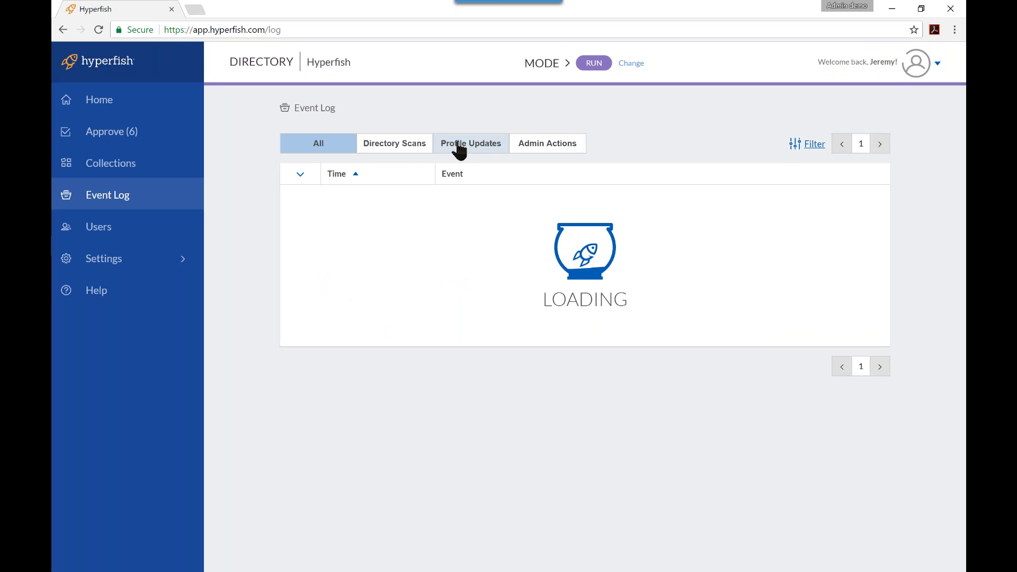
Filter Profile Updates to the user found by searching 'just', and review their listed events.
click(805, 152)
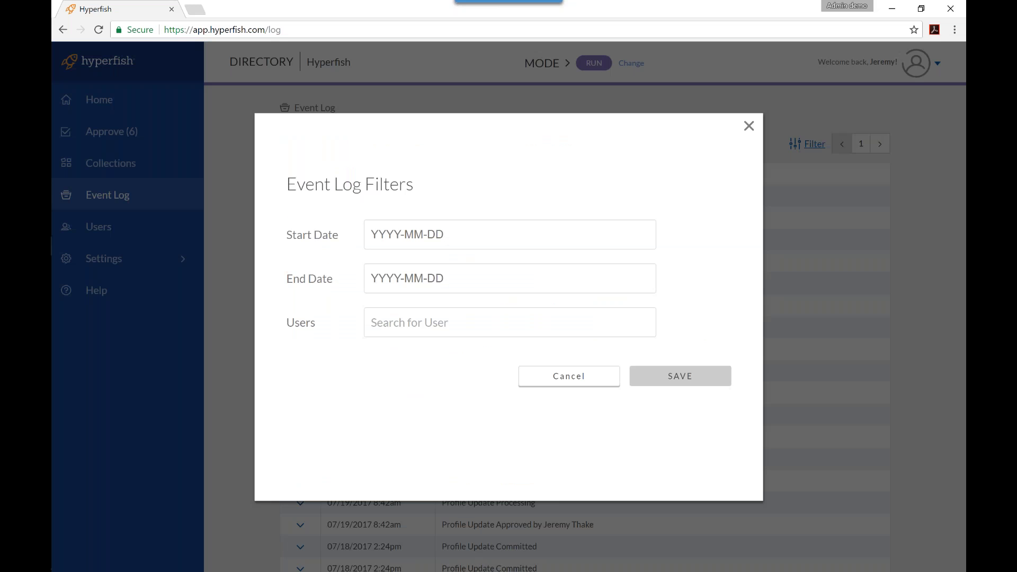
click(475, 329)
text(just)
click(471, 352)
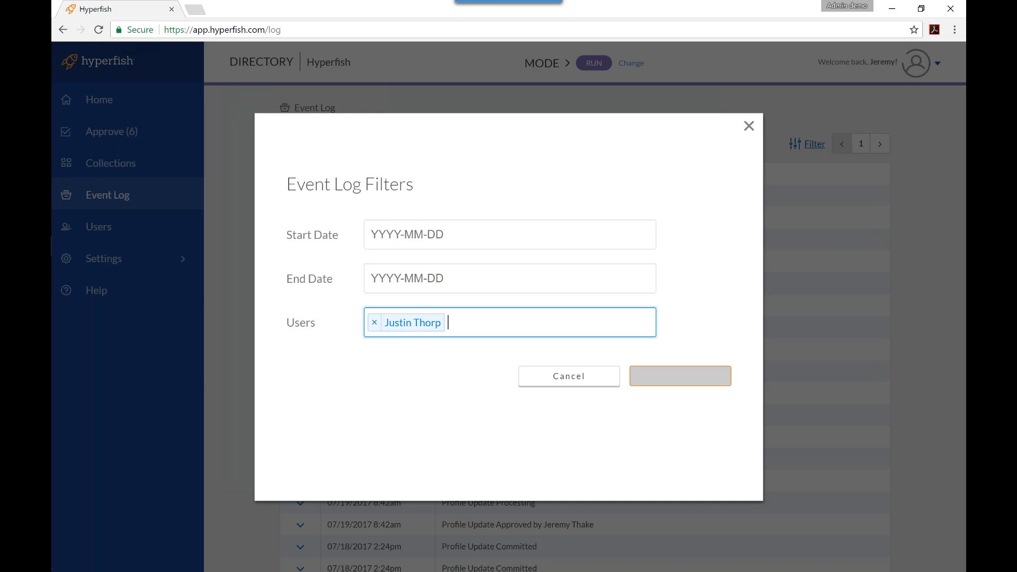
click(697, 373)
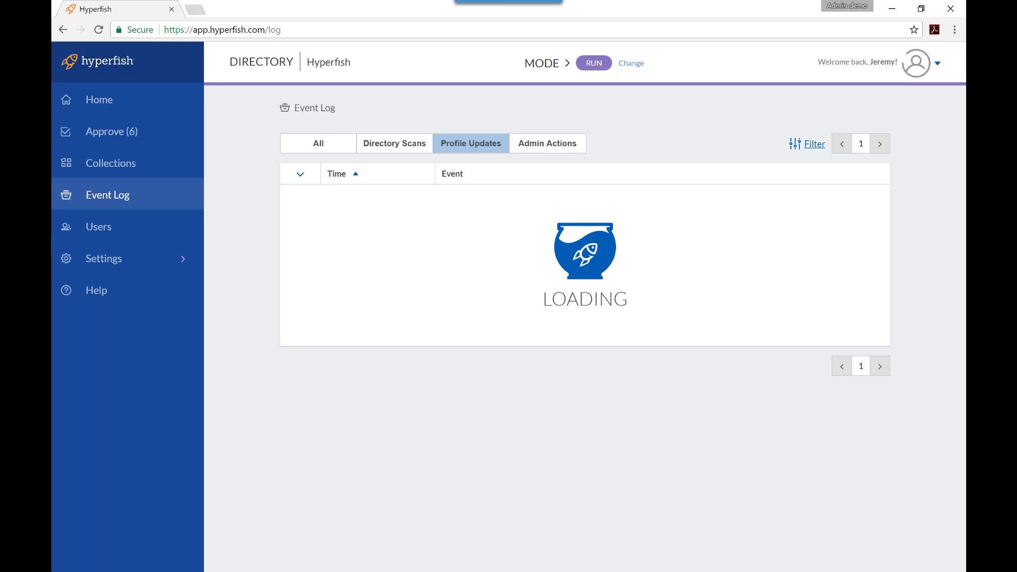
scroll(580, 307, down, 3)
scroll(580, 365, down, 2)
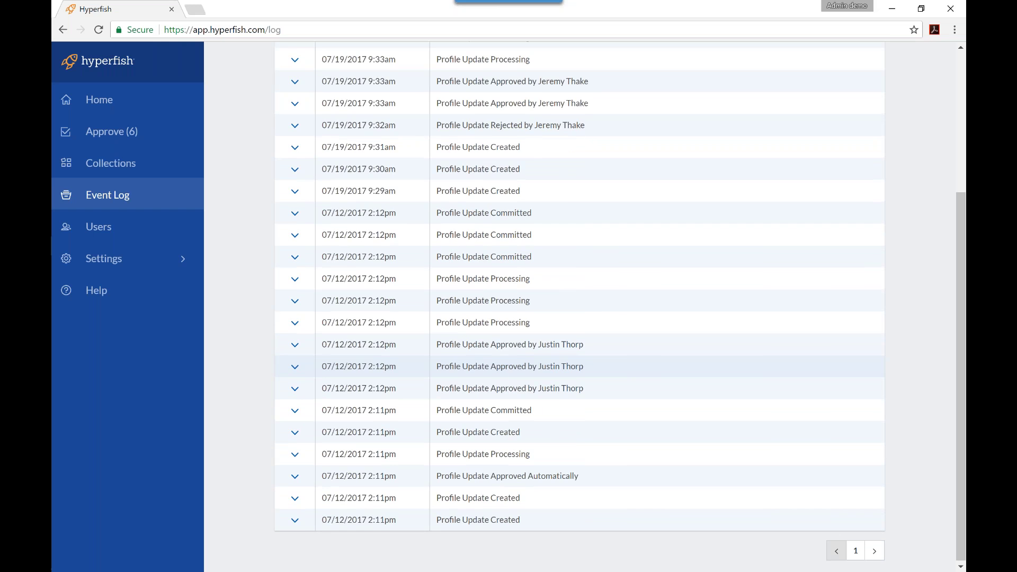
scroll(651, 382, up, 5)
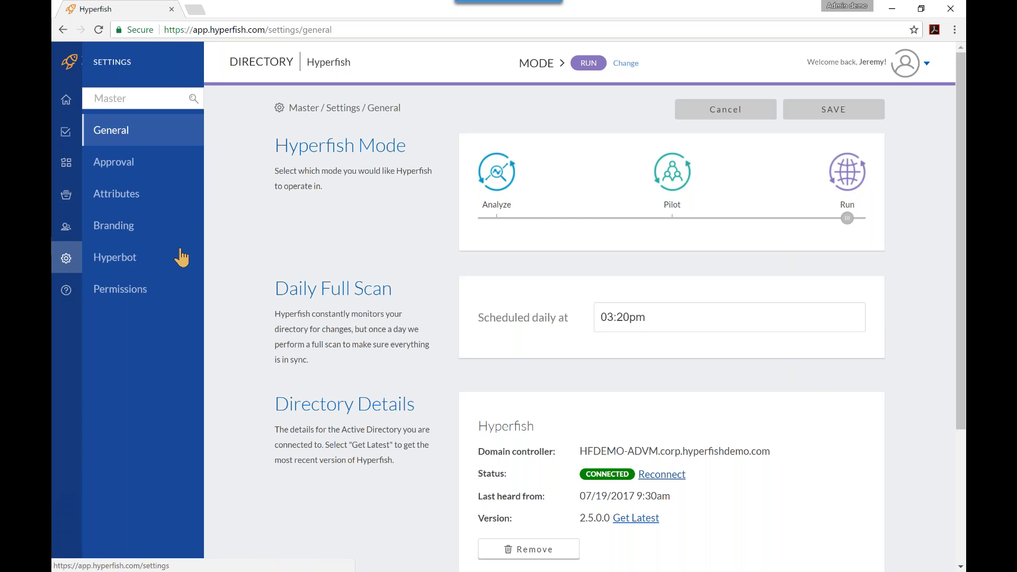
Scroll through the Attributes settings table of fields and options, then switch to the Formats list.
click(160, 200)
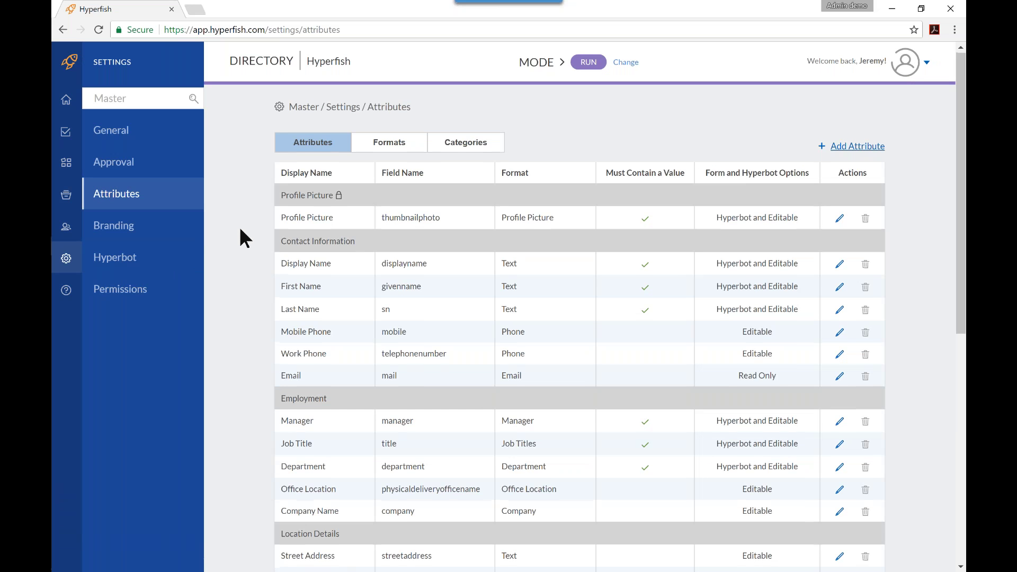
scroll(239, 227, down, 6)
scroll(239, 227, up, 3)
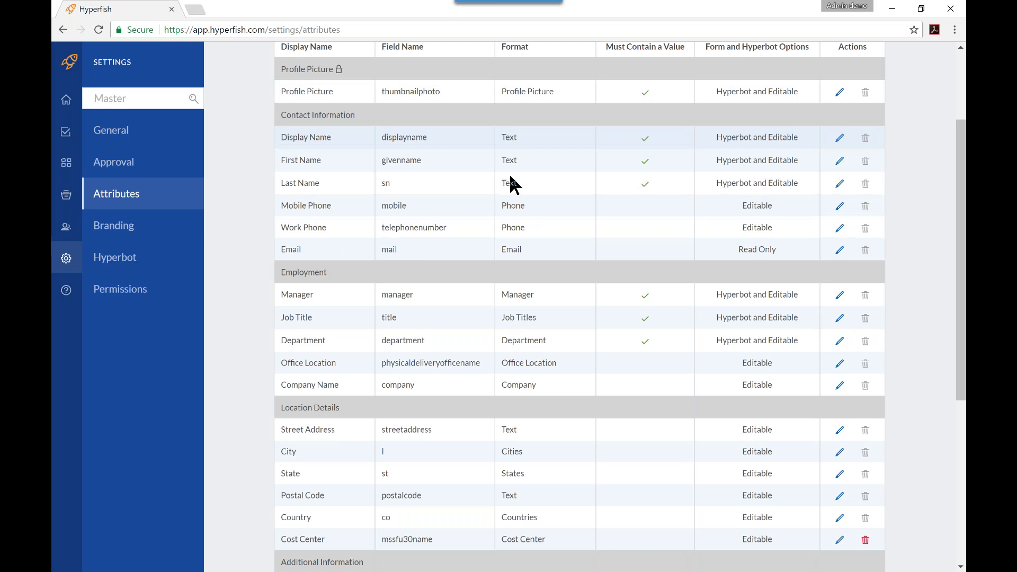
scroll(539, 223, up, 1)
scroll(539, 222, down, 1)
scroll(539, 224, up, 2)
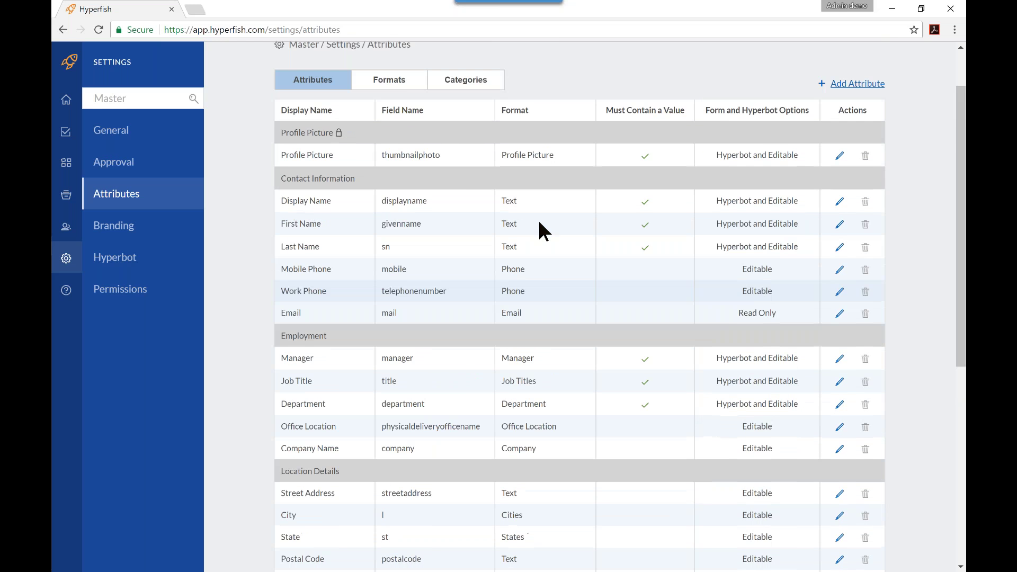
click(389, 80)
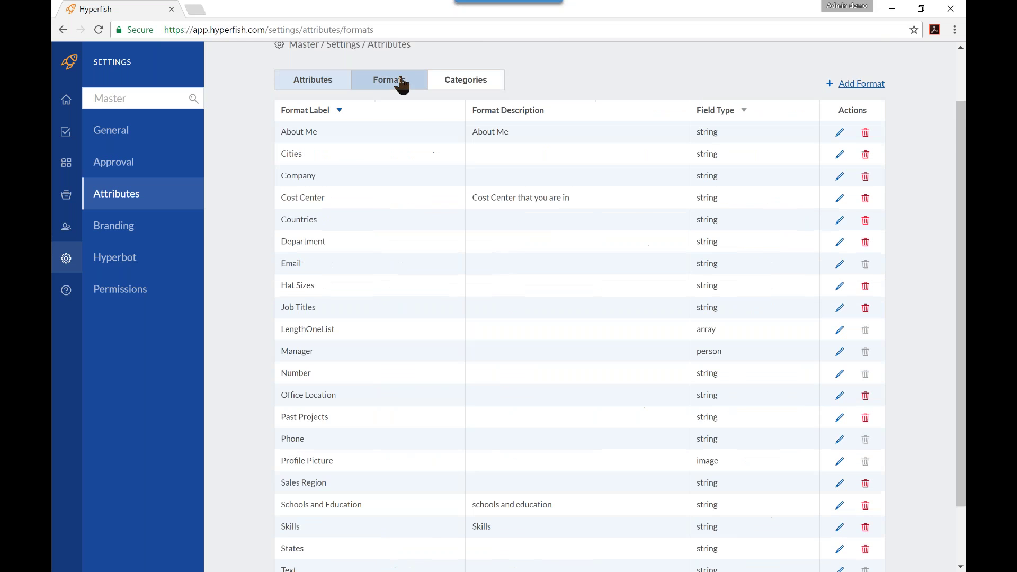
Inspect the Phone format's validation pattern and description, then close it without saving.
click(839, 439)
drag(581, 412, 343, 412)
click(441, 317)
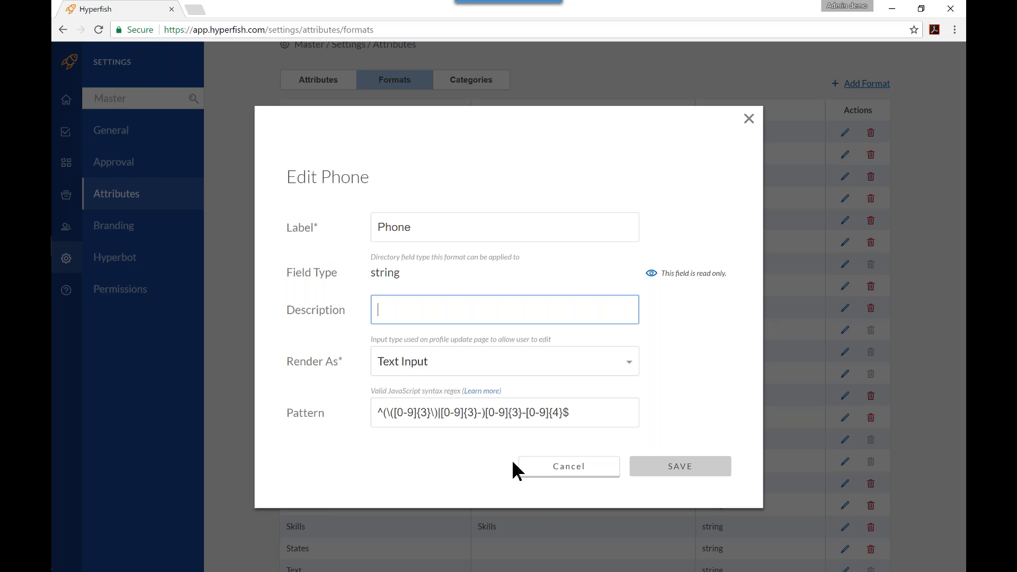
click(563, 468)
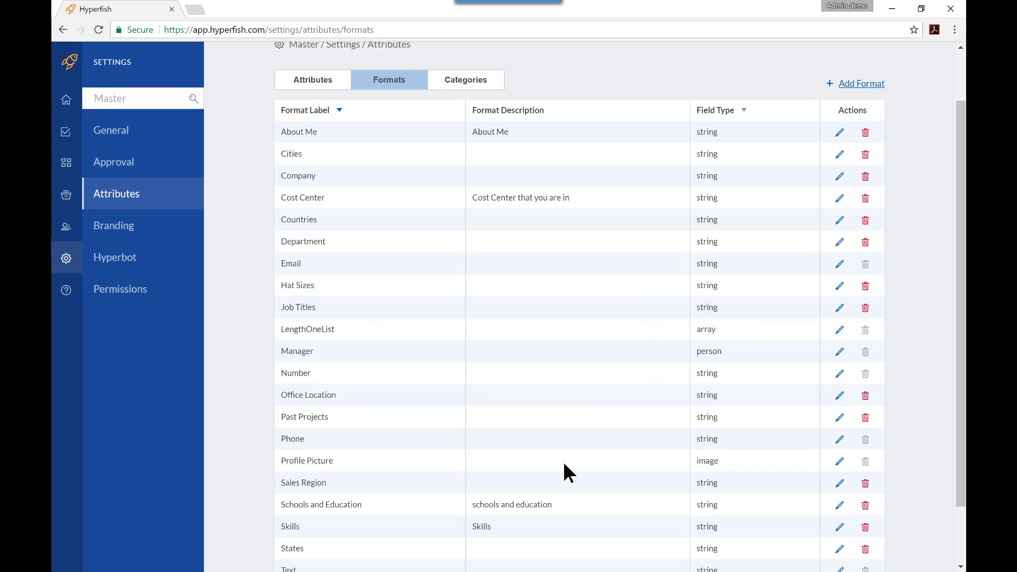
Delete the Mentoring choice from the Skills format, save it, and go back to Attributes.
click(838, 527)
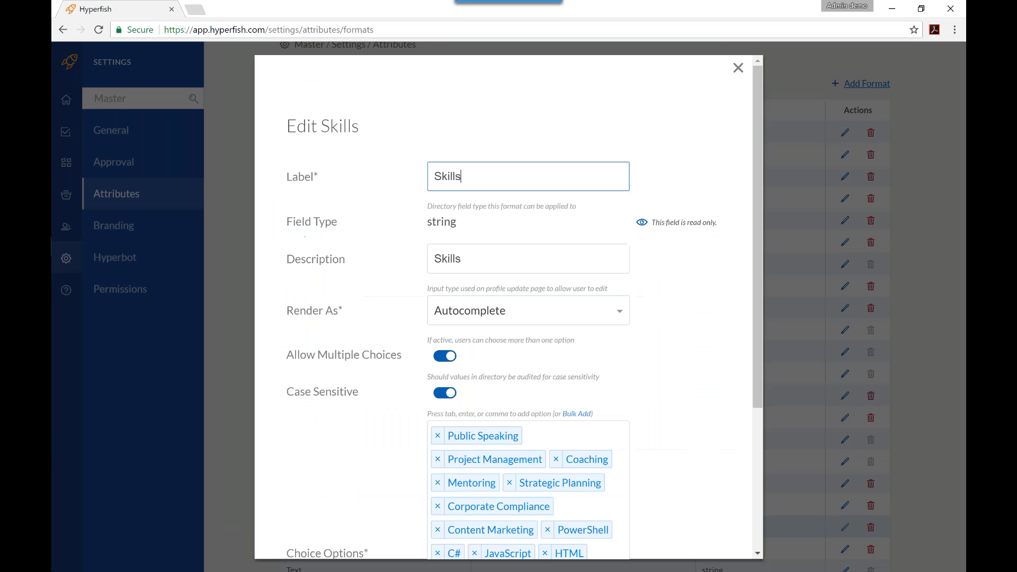
scroll(653, 350, down, 4)
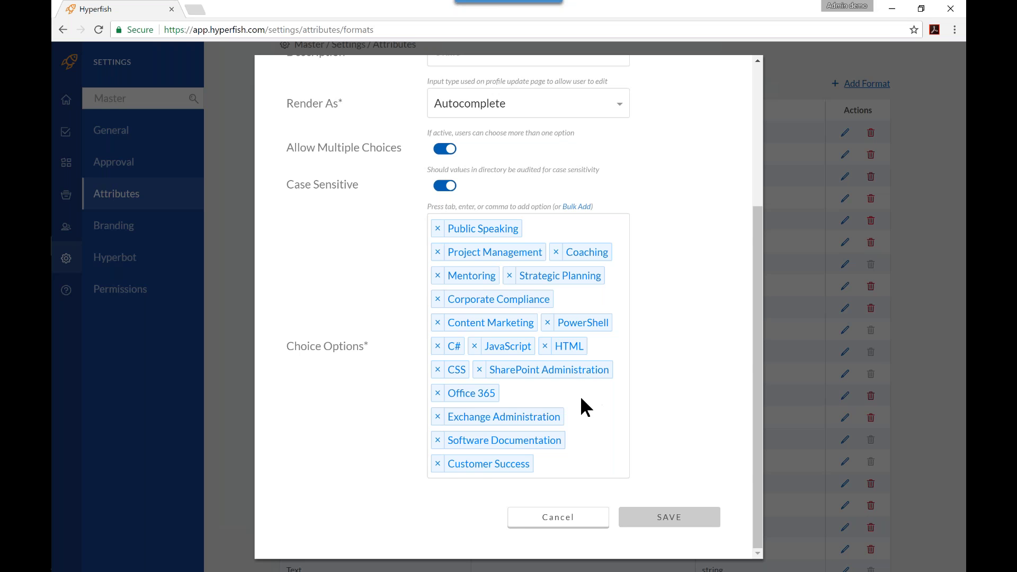
click(438, 276)
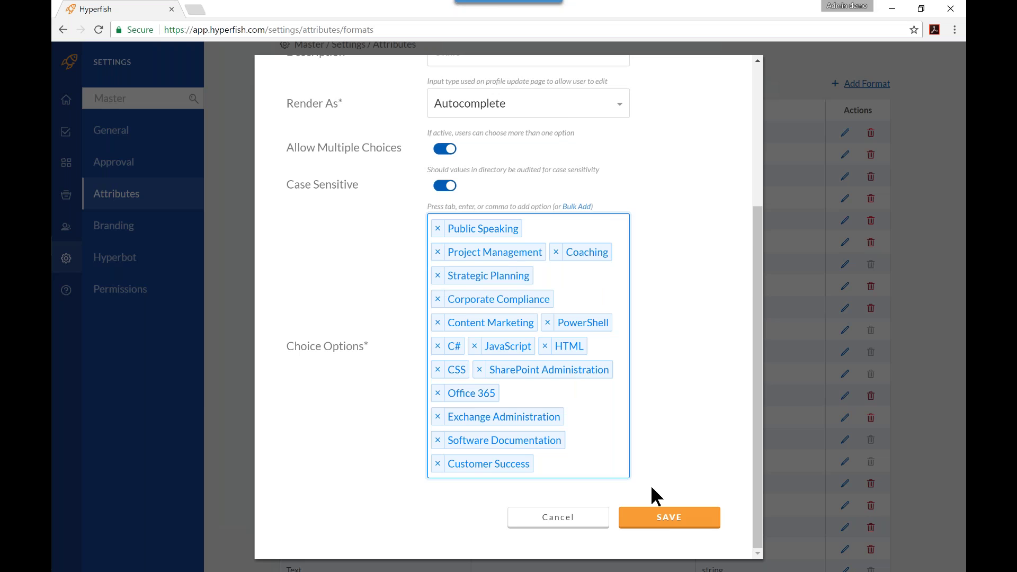
click(665, 517)
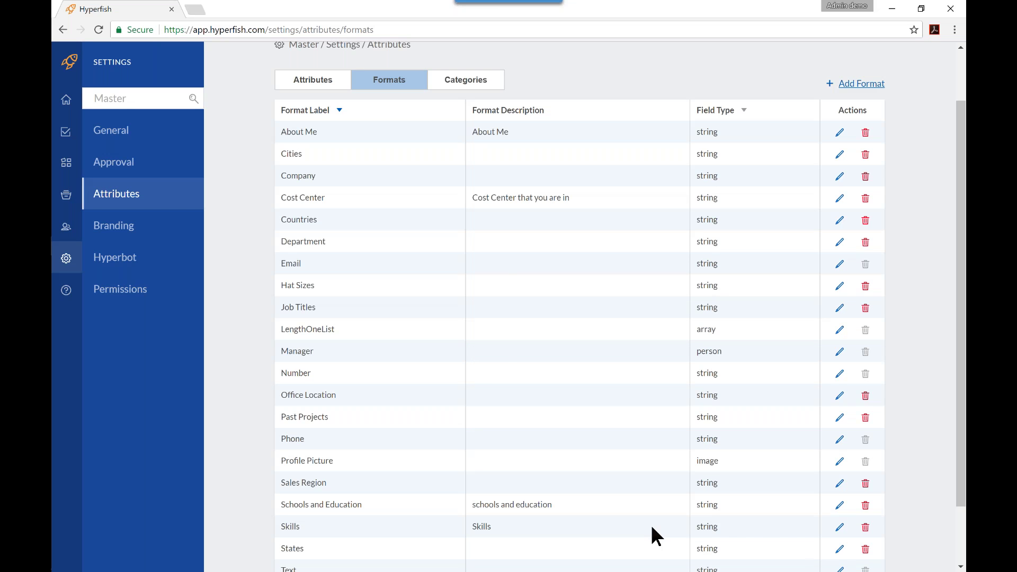
click(324, 83)
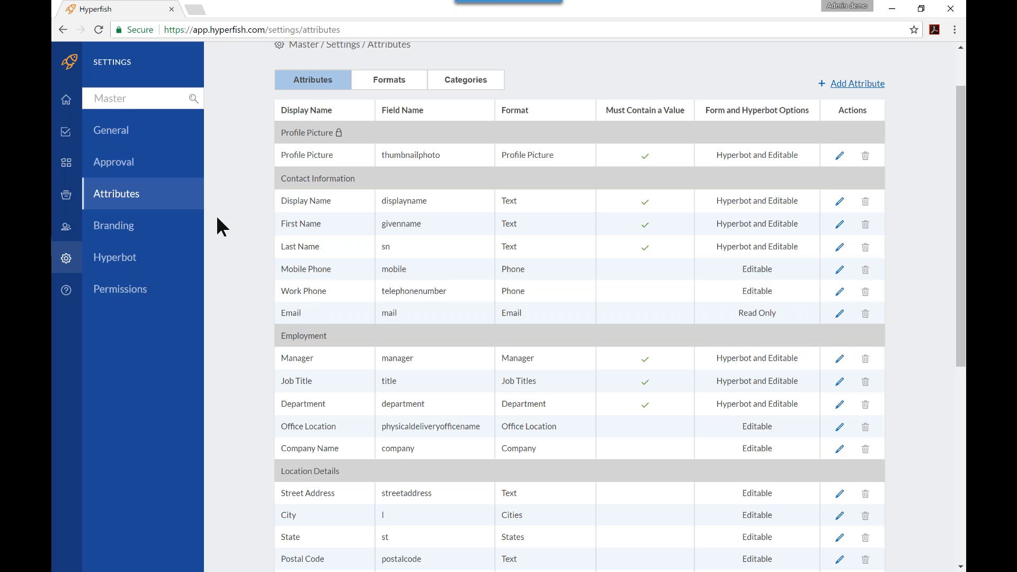
Scroll through the Approval settings page, then the Branding settings page.
click(169, 164)
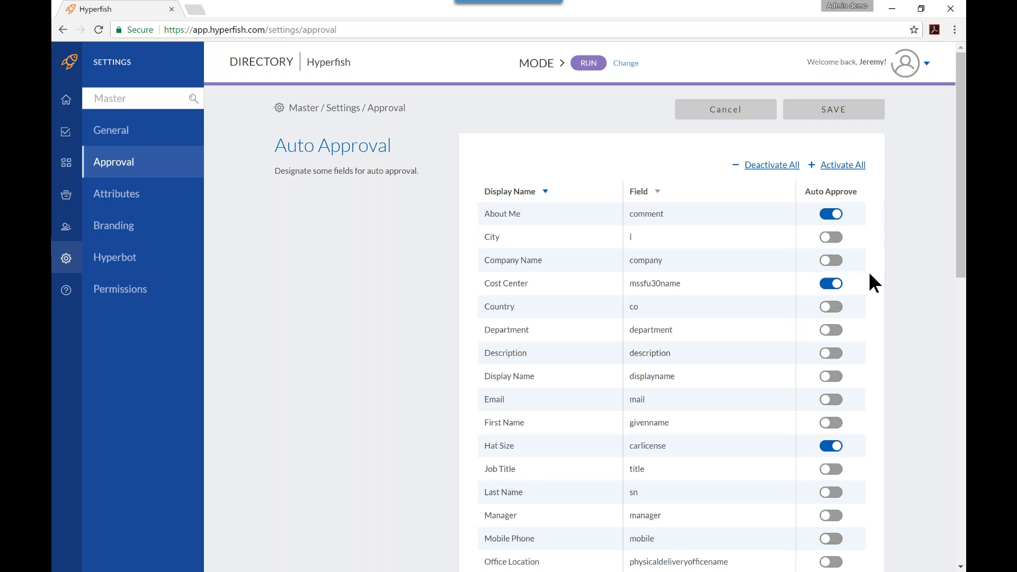
scroll(859, 290, down, 1)
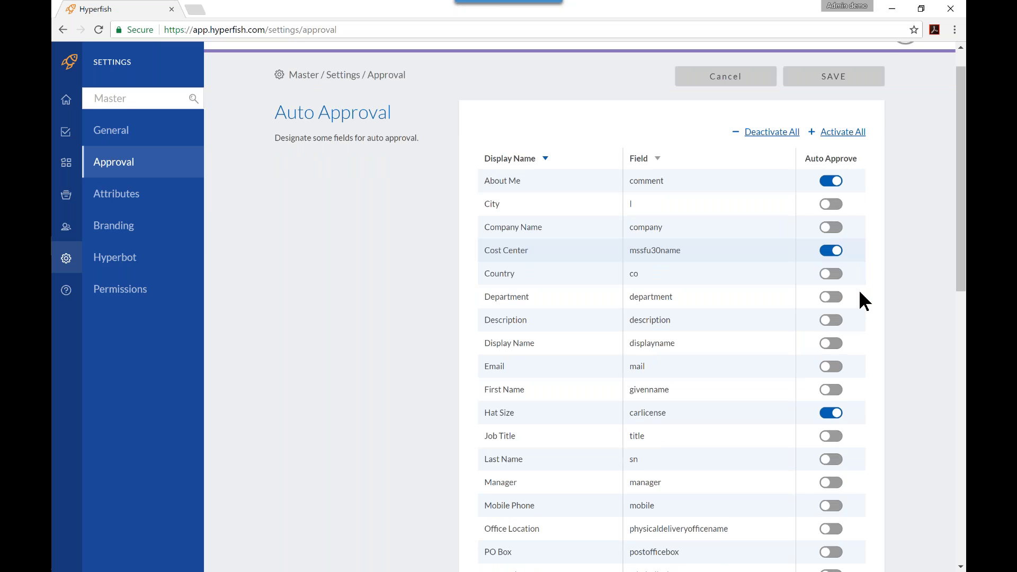
scroll(859, 289, down, 12)
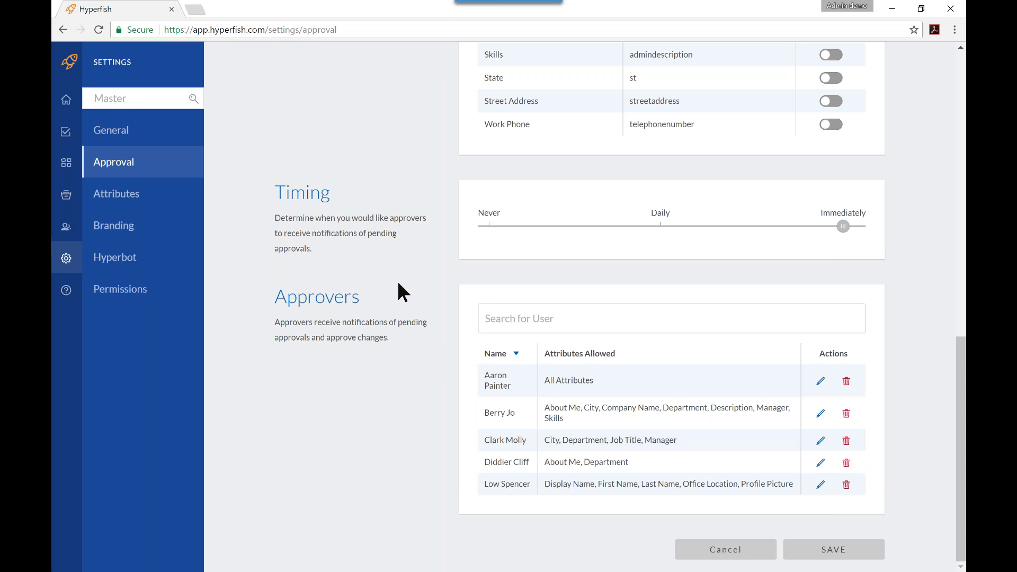
click(179, 233)
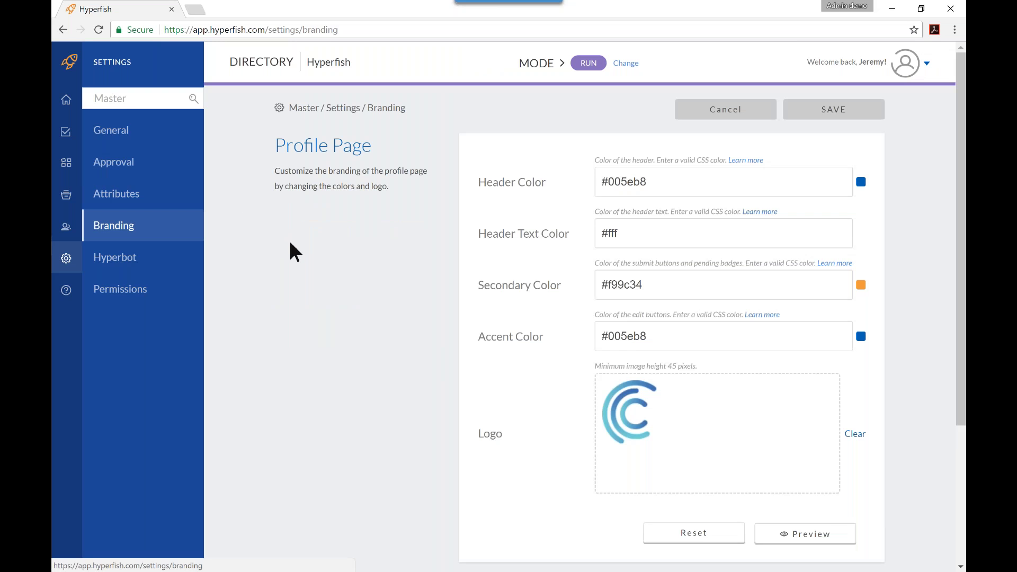
scroll(325, 257, down, 1)
scroll(325, 260, down, 3)
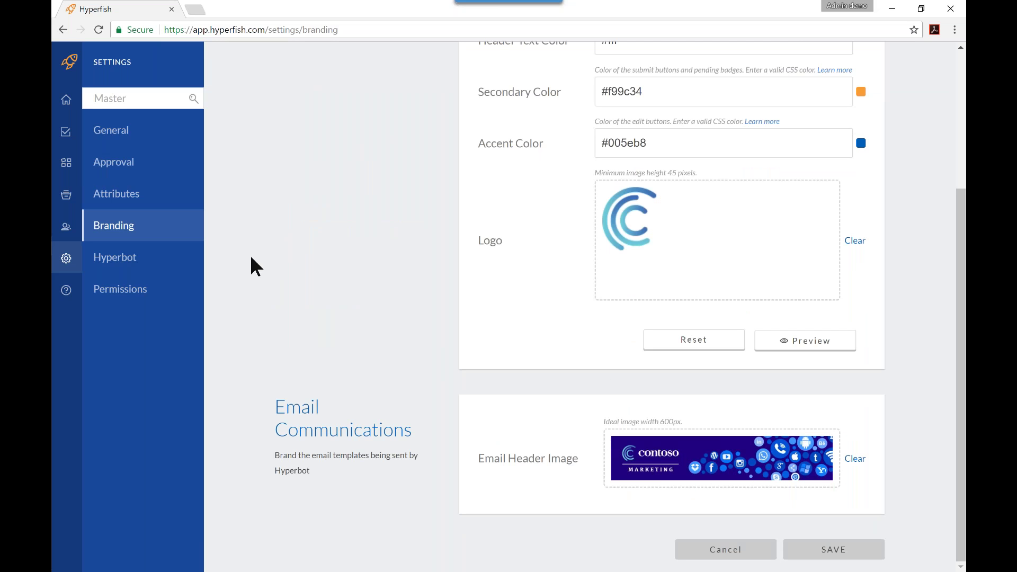
Open the Collections page and expand the Help Desk collection's details.
mouse_move(79, 195)
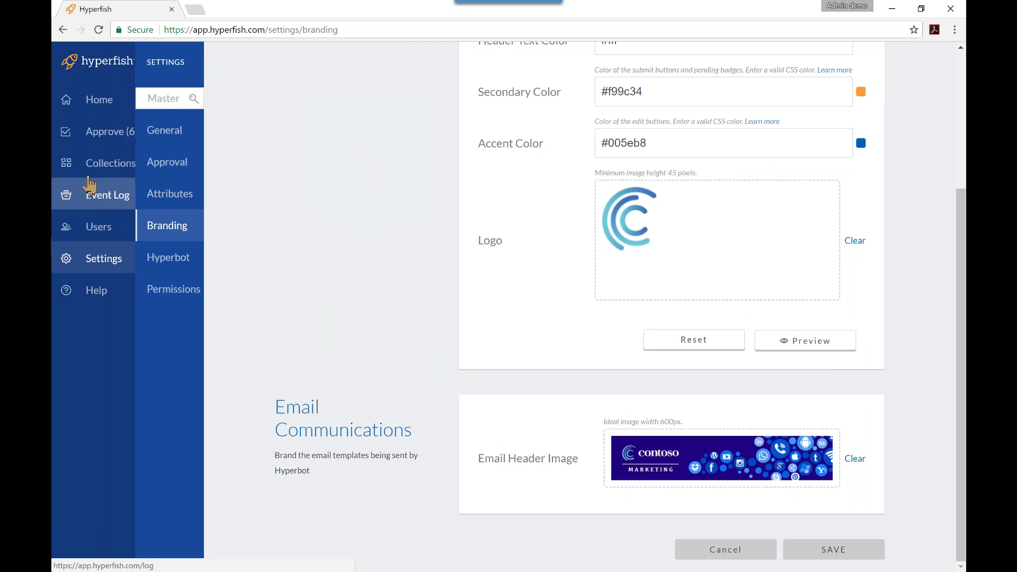
click(97, 167)
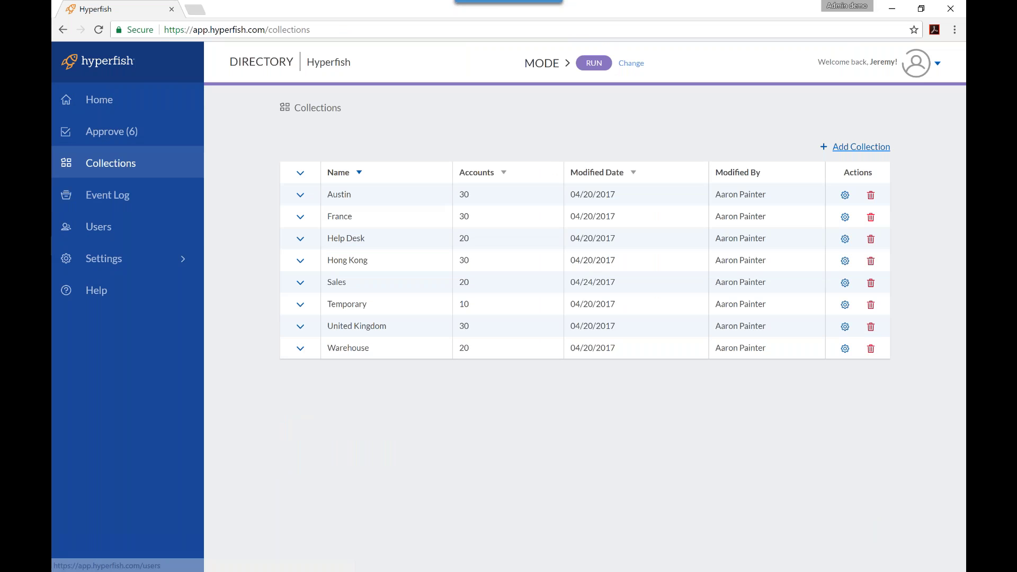
click(300, 238)
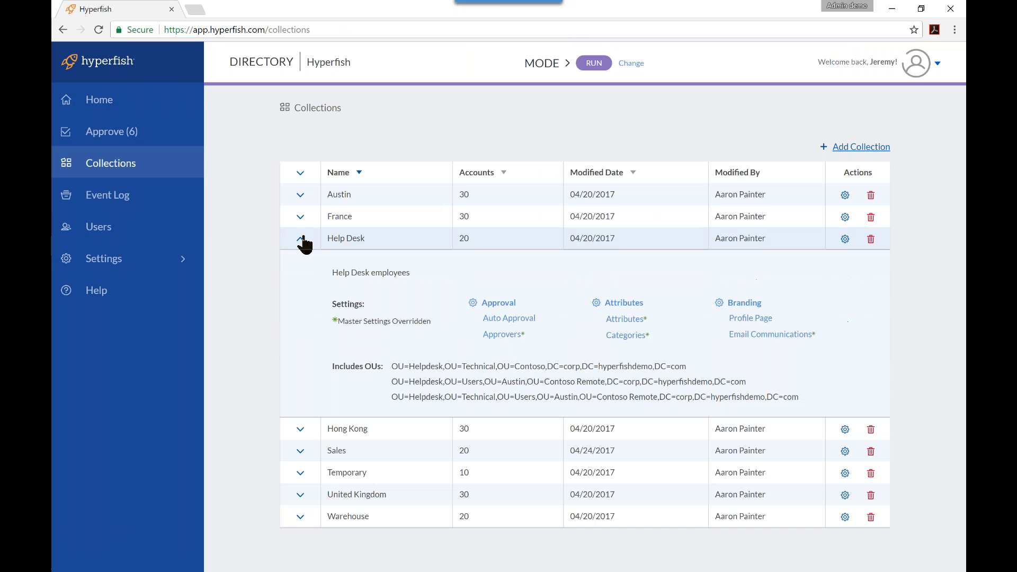
Expand the Sales collection's details and open its Attributes* override settings.
click(300, 450)
scroll(369, 433, down, 3)
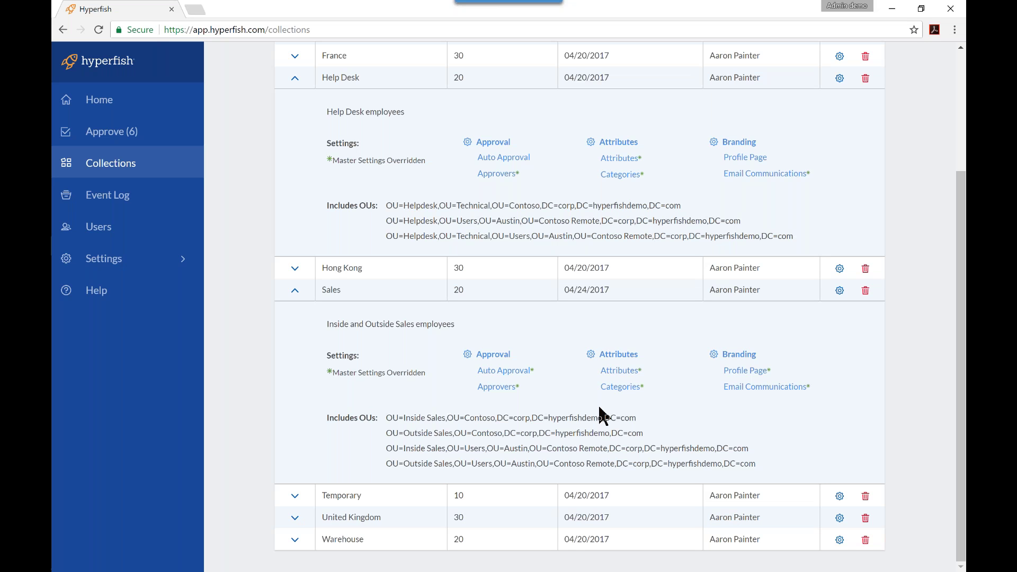
click(636, 373)
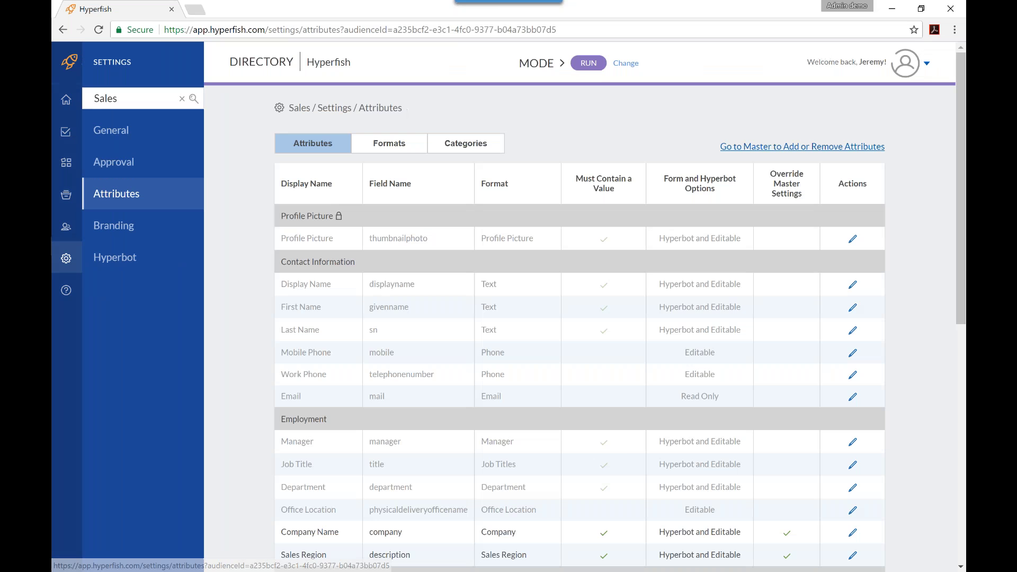
Review the Sales attribute overrides such as Sales Region, then return to Collections.
scroll(288, 218, down, 5)
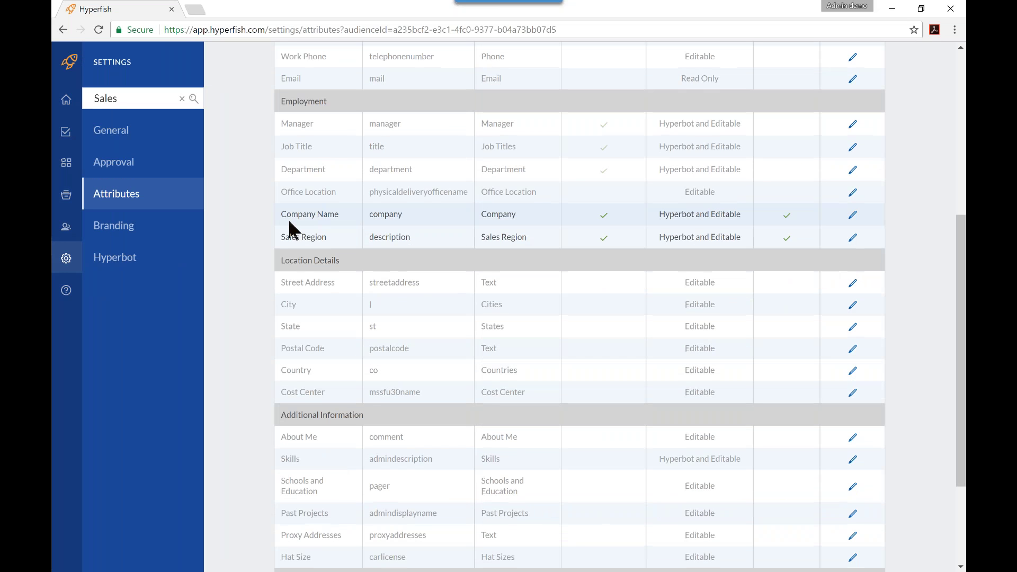
drag(403, 233, 435, 238)
click(436, 238)
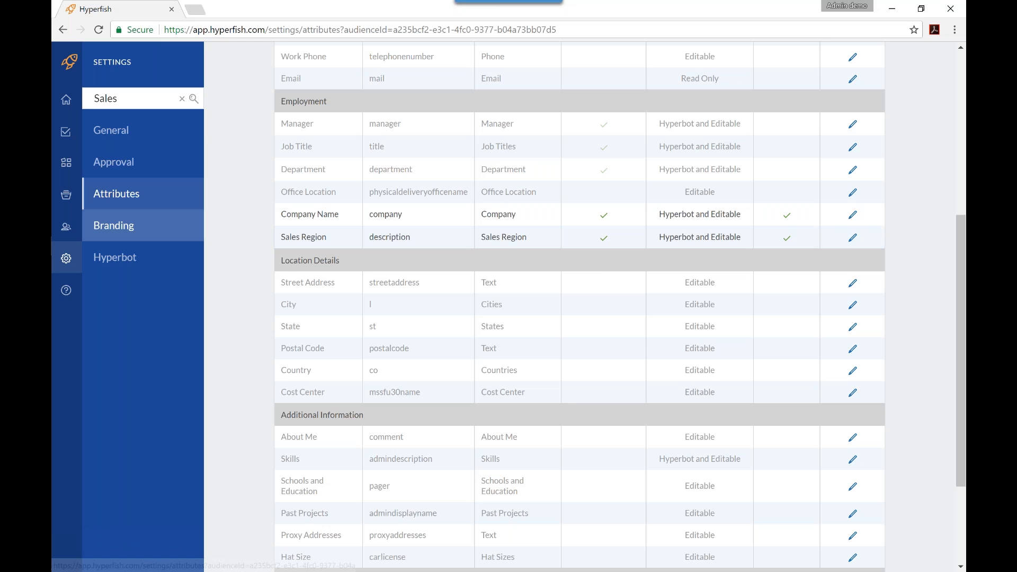
click(65, 164)
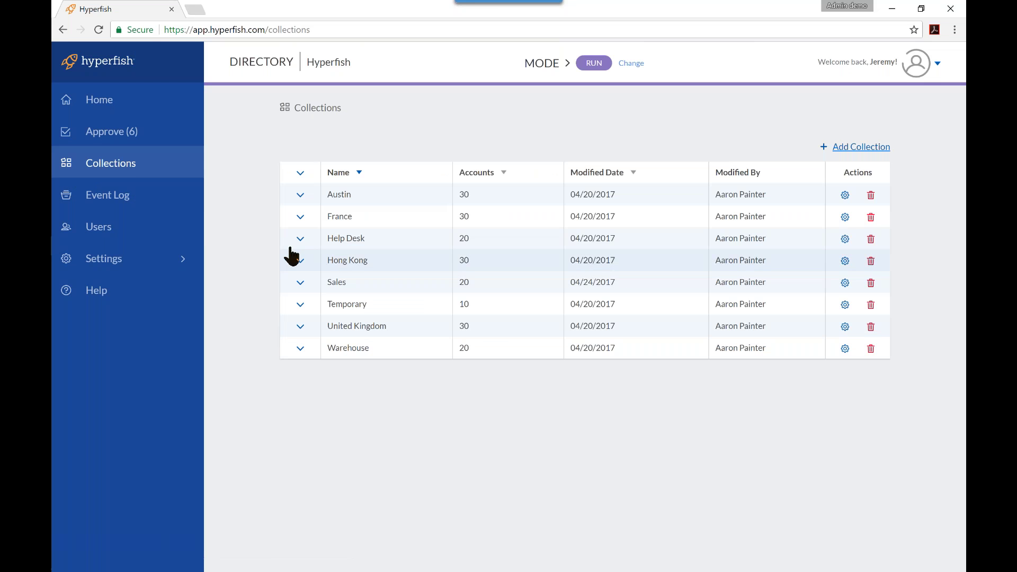
Expand Help Desk, then switch to PowerPoint and present slide 20, 'DEMO, Hyperfish app'.
click(339, 238)
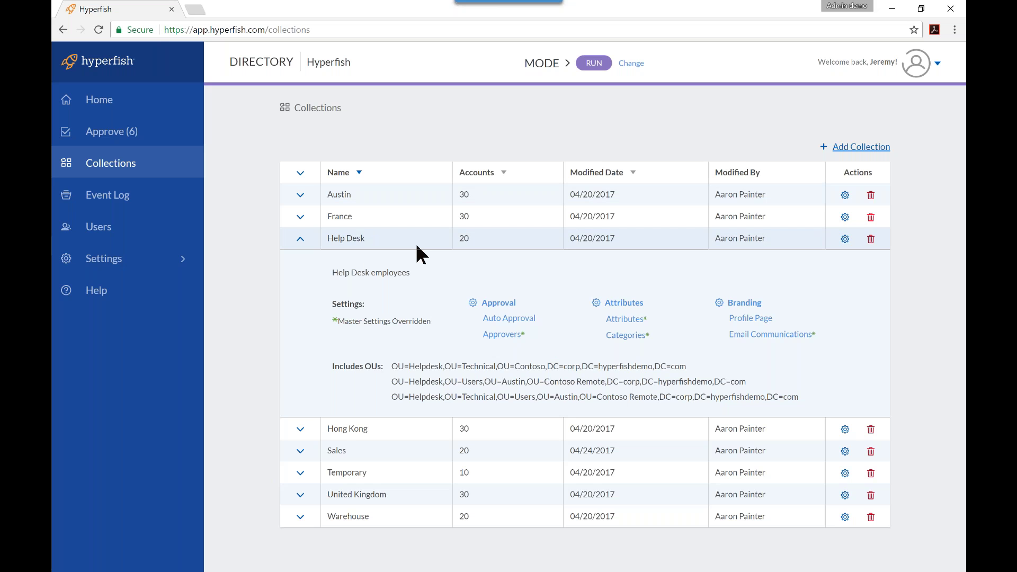
key(alt+Tab)
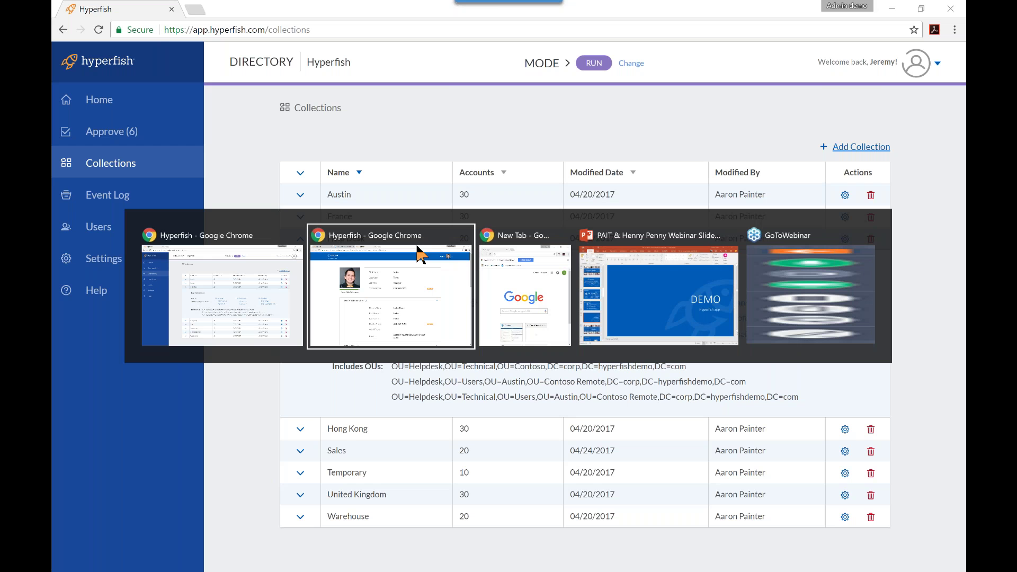
key(alt+Tab)
key(alt+Tab)
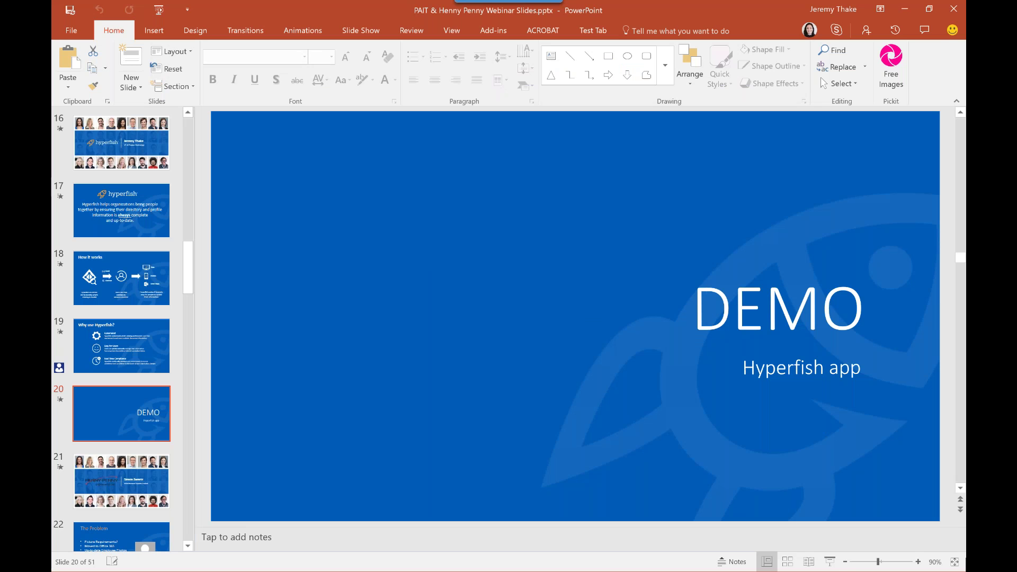
click(831, 561)
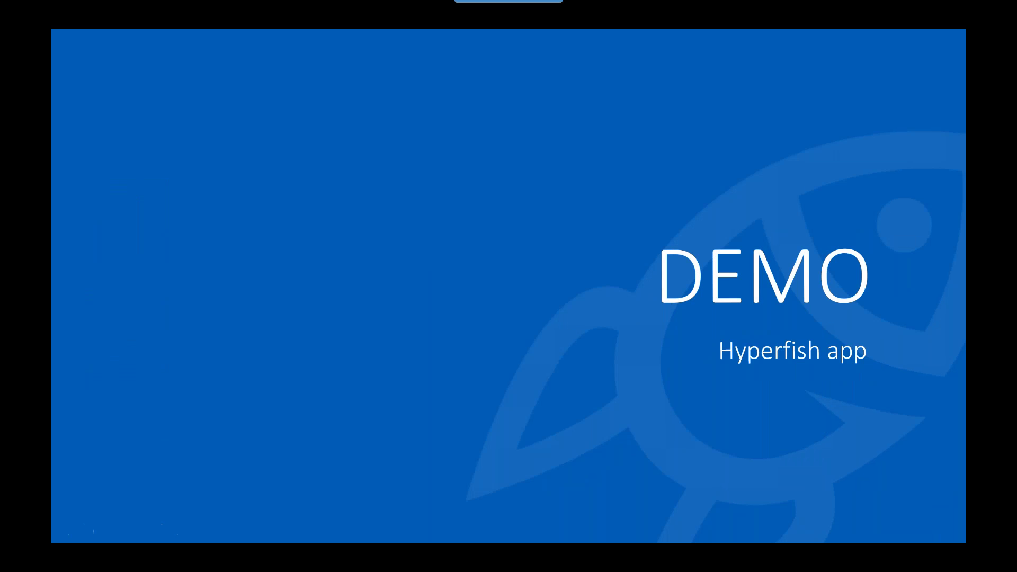